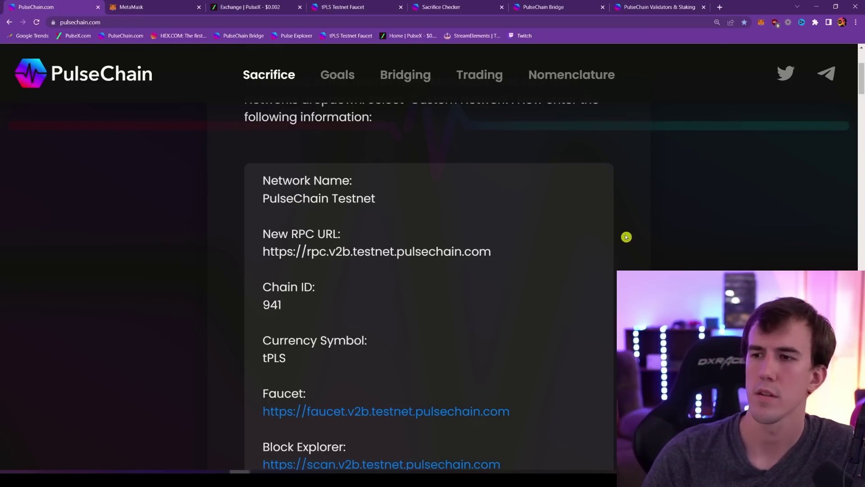
Step: Review the PulseChain Testnet connection details on PulseChain.com, including the network name, RPC URL, chain ID, currency symbol and service links
{"action": "scroll", "coordinate": [547, 248], "scroll_direction": "up", "scroll_amount": 1}
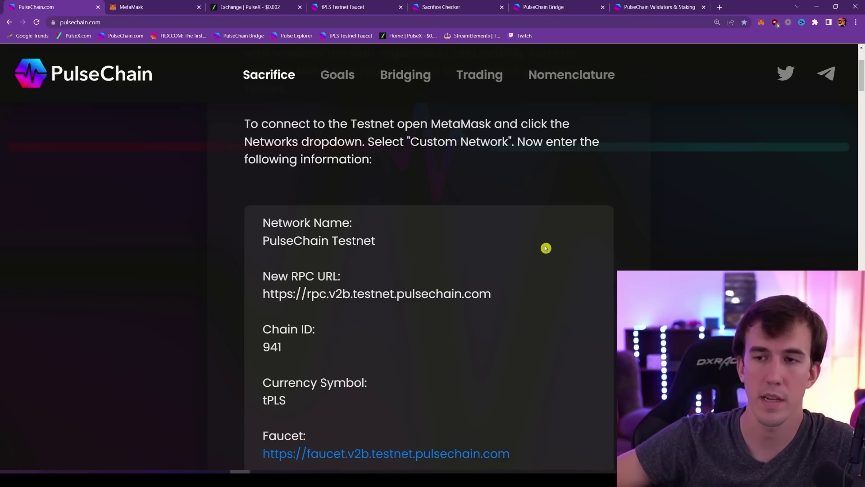
{"action": "scroll", "coordinate": [546, 248], "scroll_direction": "up", "scroll_amount": 3}
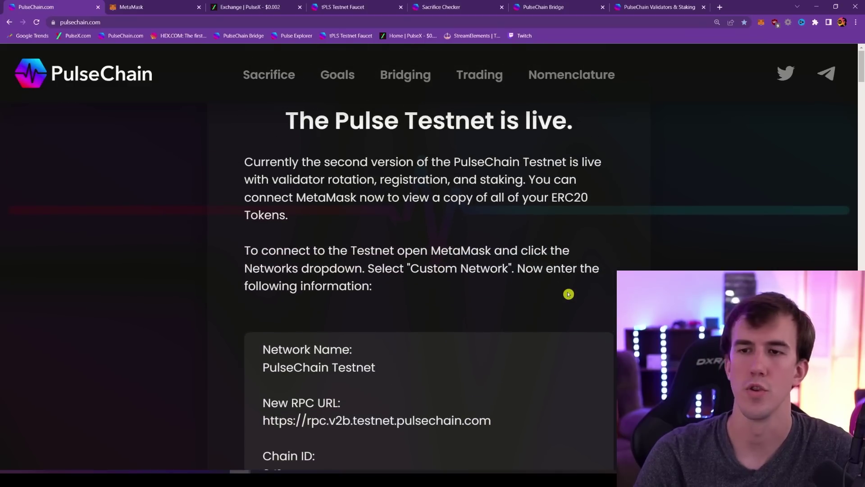
{"action": "scroll", "coordinate": [523, 292], "scroll_direction": "down", "scroll_amount": 1}
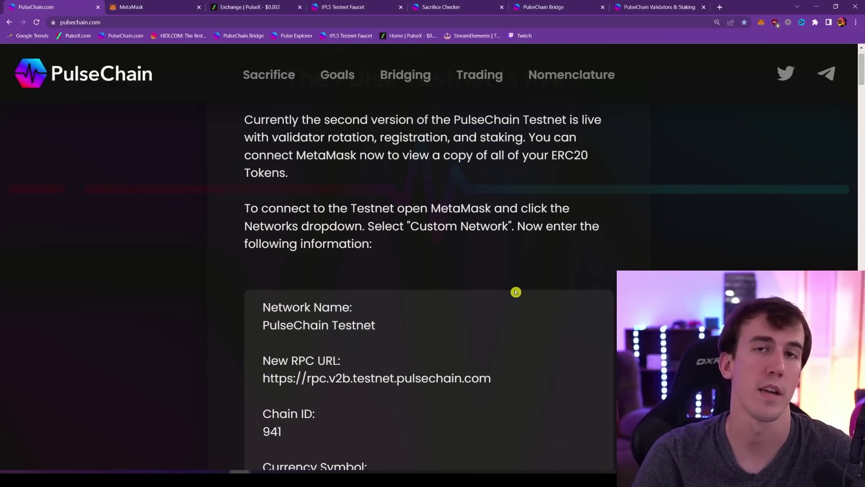
{"action": "scroll", "coordinate": [560, 241], "scroll_direction": "up", "scroll_amount": 1}
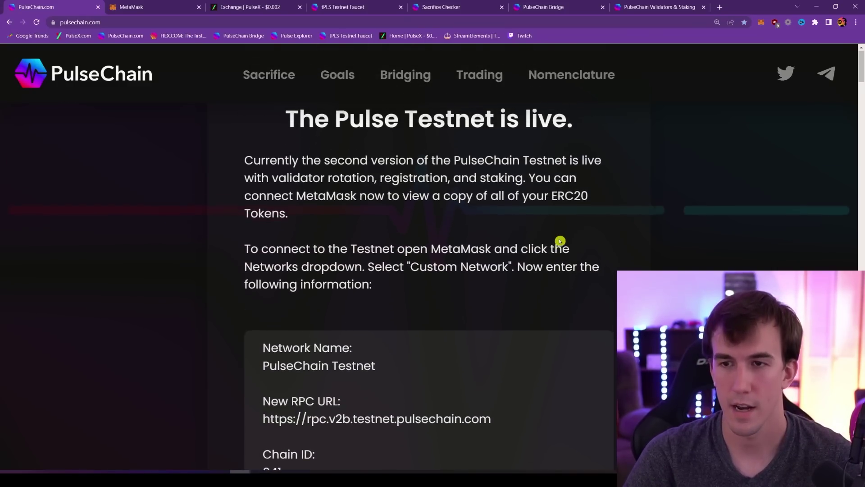
{"action": "scroll", "coordinate": [557, 261], "scroll_direction": "down", "scroll_amount": 4}
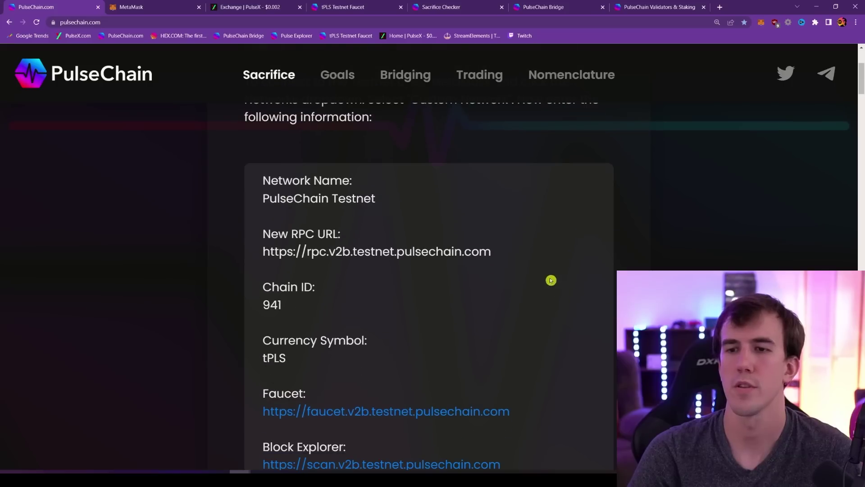
{"action": "scroll", "coordinate": [374, 182], "scroll_direction": "down", "scroll_amount": 1}
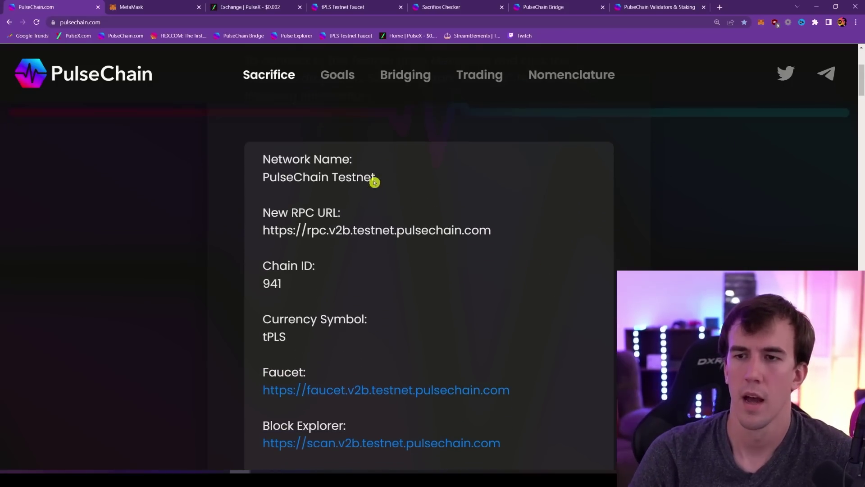
{"action": "scroll", "coordinate": [374, 182], "scroll_direction": "down", "scroll_amount": 2}
{"action": "scroll", "coordinate": [455, 225], "scroll_direction": "up", "scroll_amount": 3}
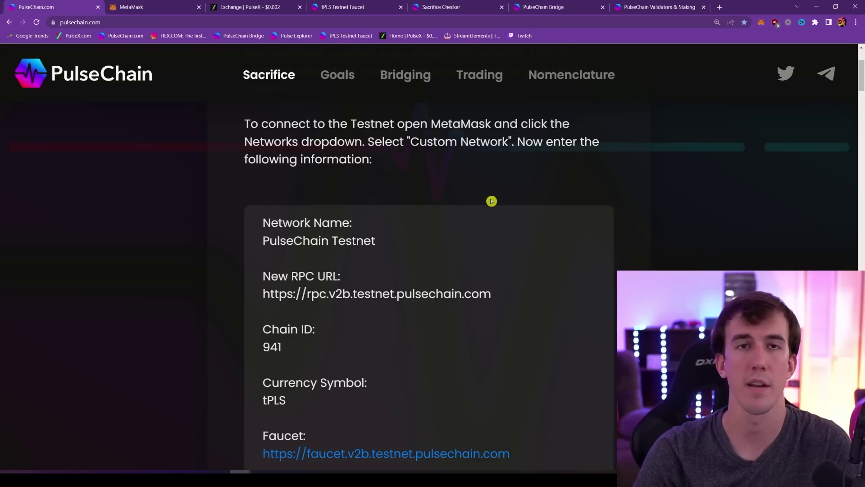
{"action": "scroll", "coordinate": [492, 201], "scroll_direction": "down", "scroll_amount": 3}
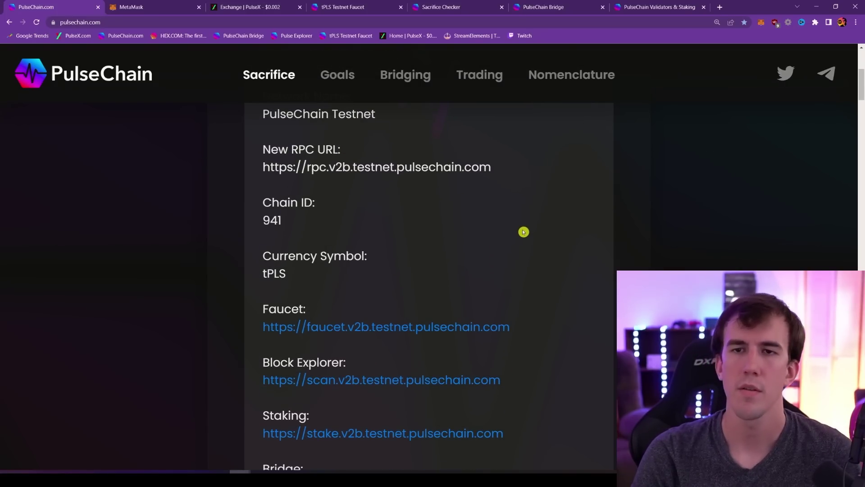
{"action": "scroll", "coordinate": [529, 235], "scroll_direction": "down", "scroll_amount": 1}
{"action": "scroll", "coordinate": [389, 218], "scroll_direction": "up", "scroll_amount": 3}
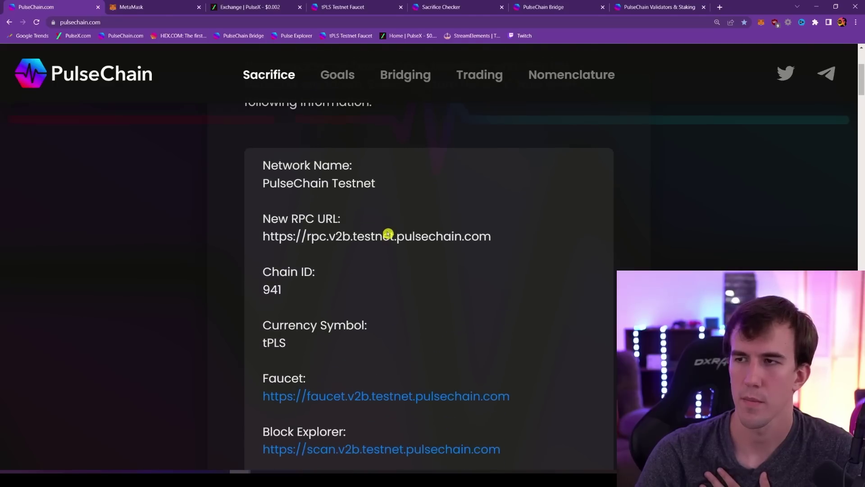
Step: Check which networks are configured in the MetaMask wallet
{"action": "left_click", "coordinate": [766, 25]}
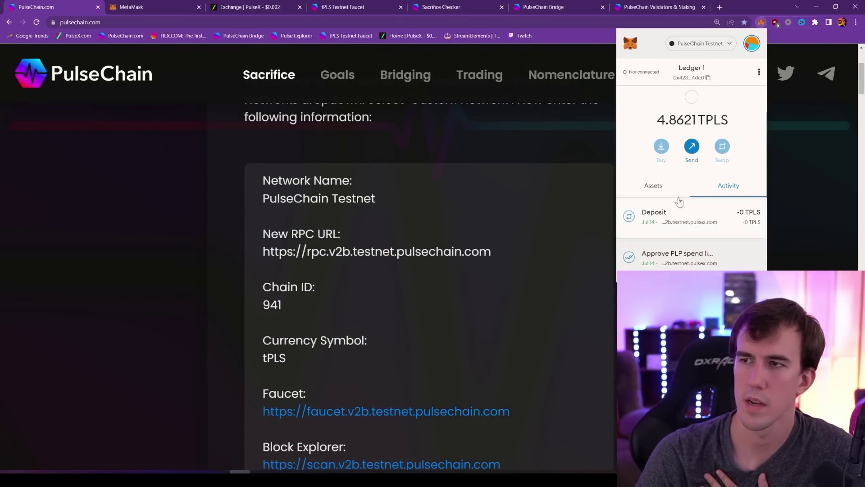
{"action": "left_click", "coordinate": [727, 45]}
{"action": "left_click", "coordinate": [723, 47]}
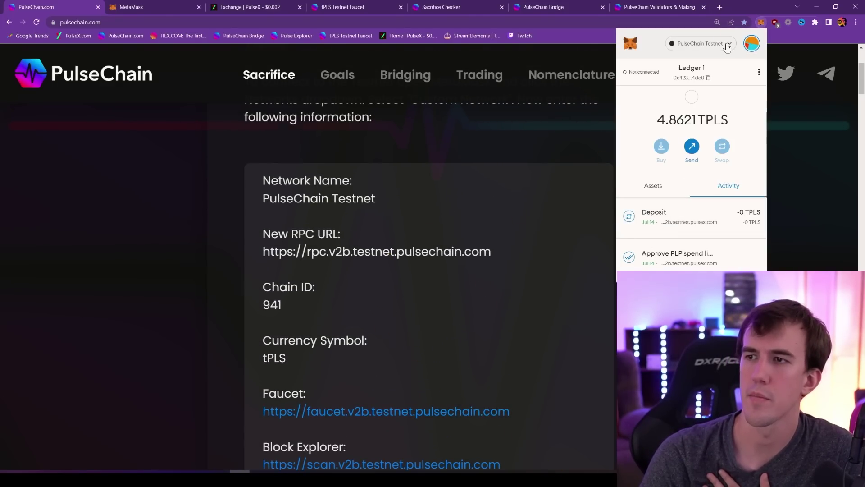
{"action": "left_click", "coordinate": [719, 49]}
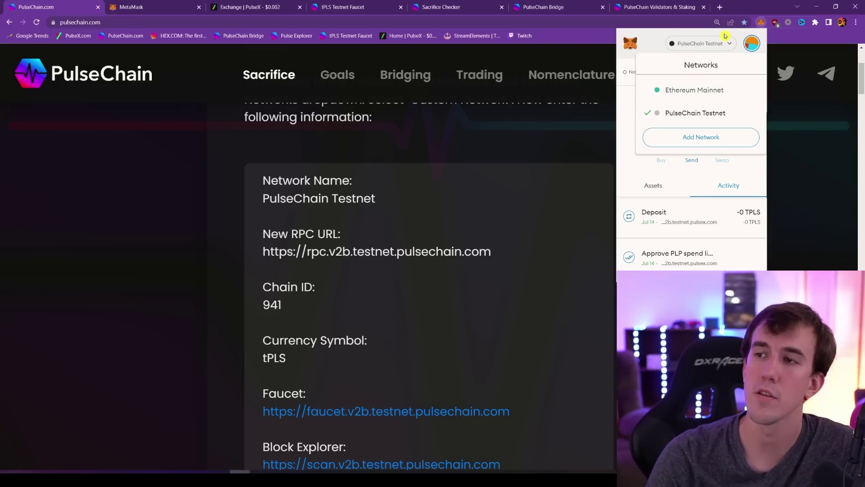
{"action": "left_click", "coordinate": [722, 47]}
{"action": "left_click", "coordinate": [722, 48]}
{"action": "left_click", "coordinate": [495, 221]}
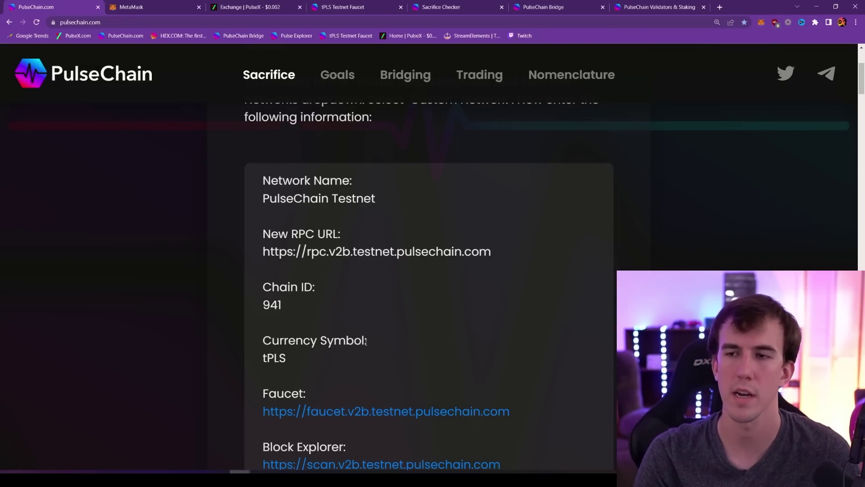
{"action": "scroll", "coordinate": [518, 297], "scroll_direction": "down", "scroll_amount": 2}
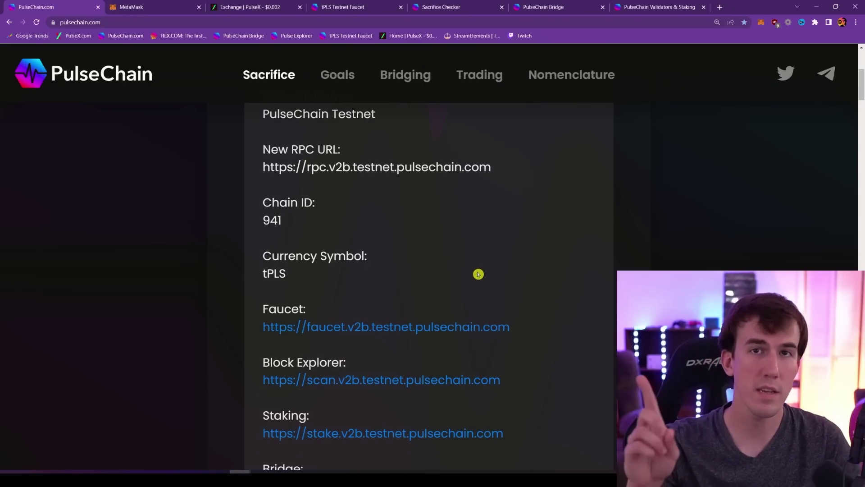
Step: Switch to the PulseChain Bridge page and change the MetaMask wallet's active network to Ethereum Mainnet
{"action": "left_click", "coordinate": [582, 5]}
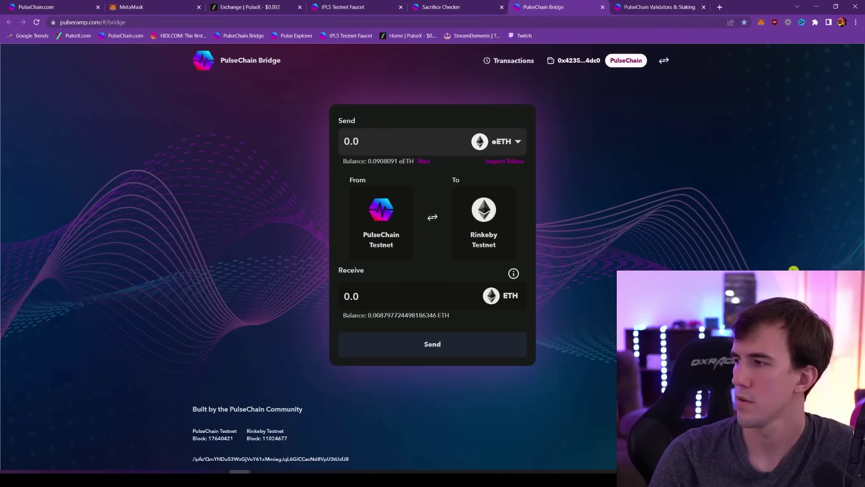
{"action": "key", "text": "ctrl+plus"}
{"action": "key", "text": "ctrl+plus"}
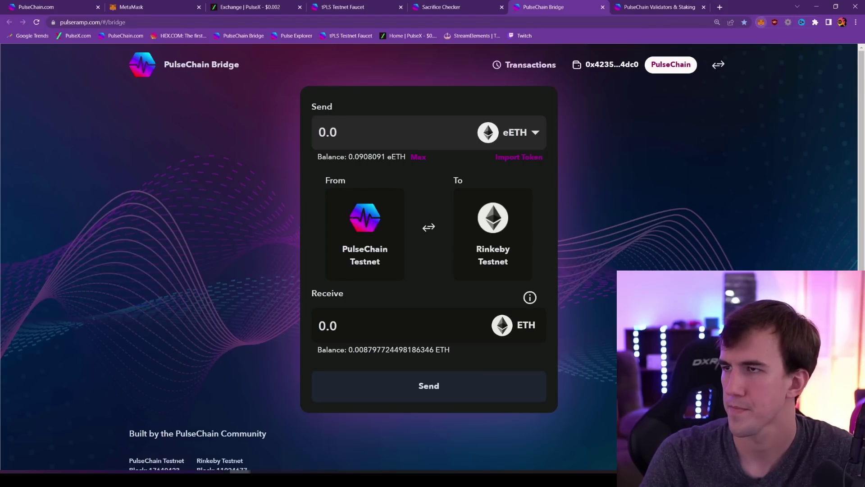
{"action": "left_click", "coordinate": [761, 22]}
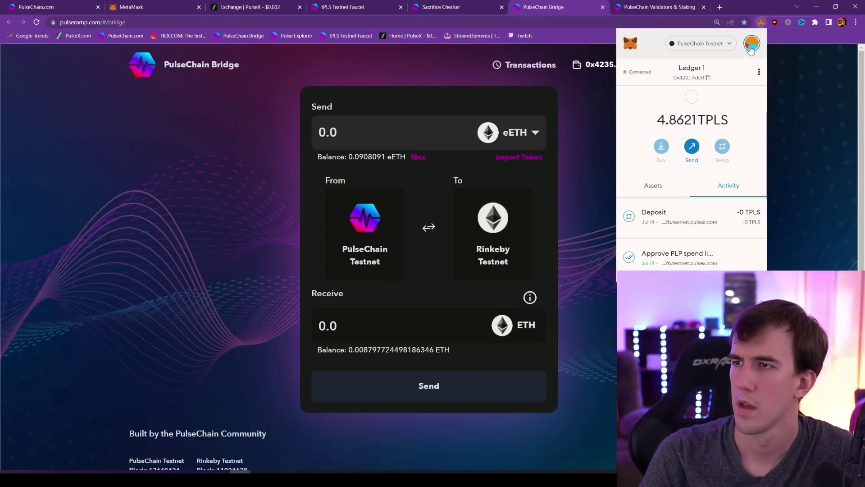
{"action": "left_click", "coordinate": [729, 42]}
{"action": "left_click", "coordinate": [688, 88]}
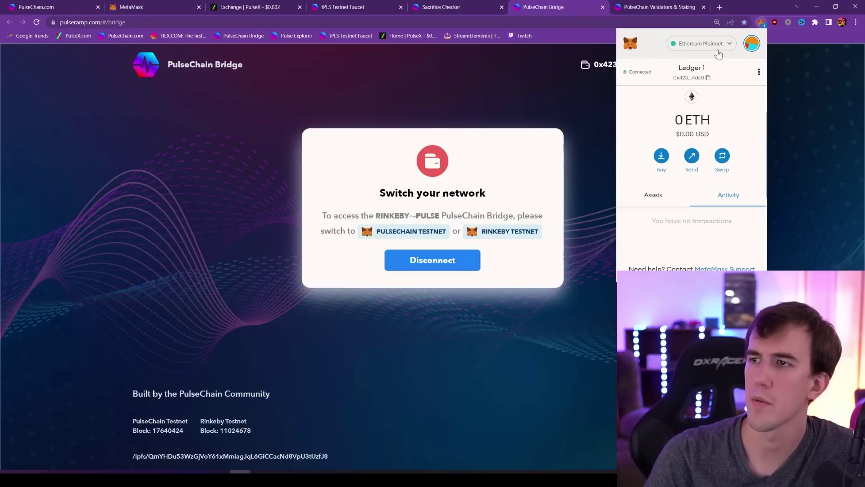
Step: Delete the PulseChain Testnet network from the MetaMask wallet and confirm the removal
{"action": "left_click", "coordinate": [719, 47]}
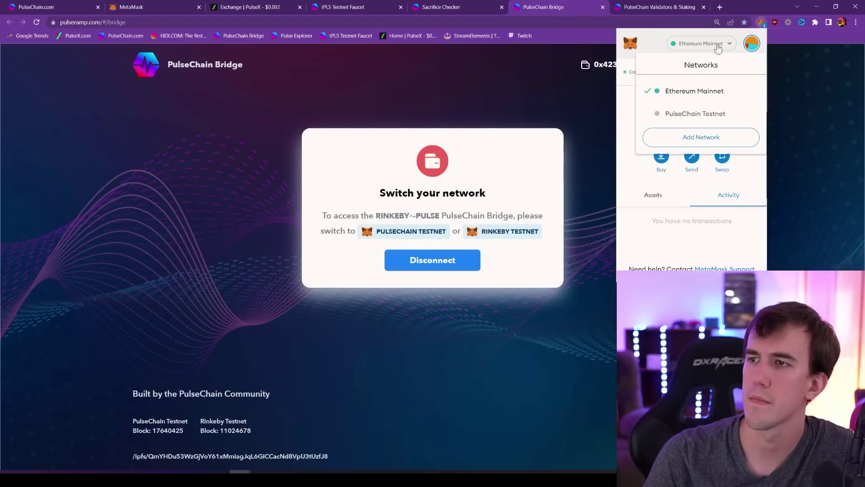
{"action": "left_click", "coordinate": [752, 115]}
{"action": "left_click", "coordinate": [721, 166]}
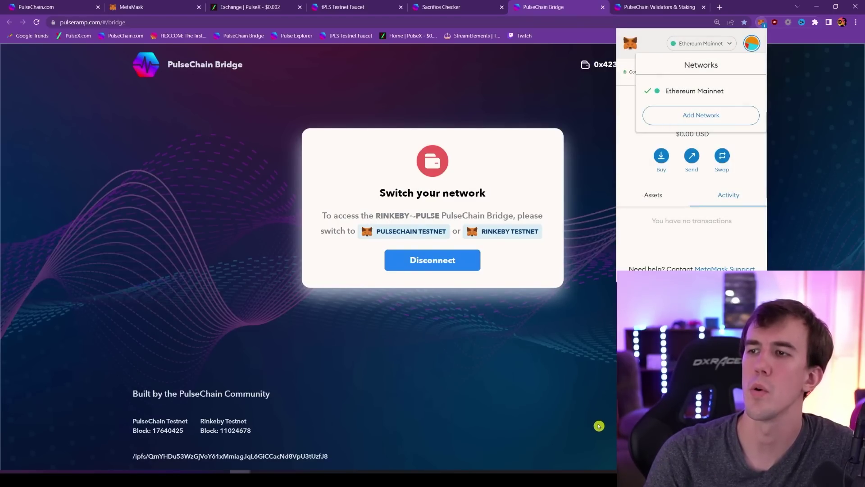
{"action": "left_click", "coordinate": [611, 332]}
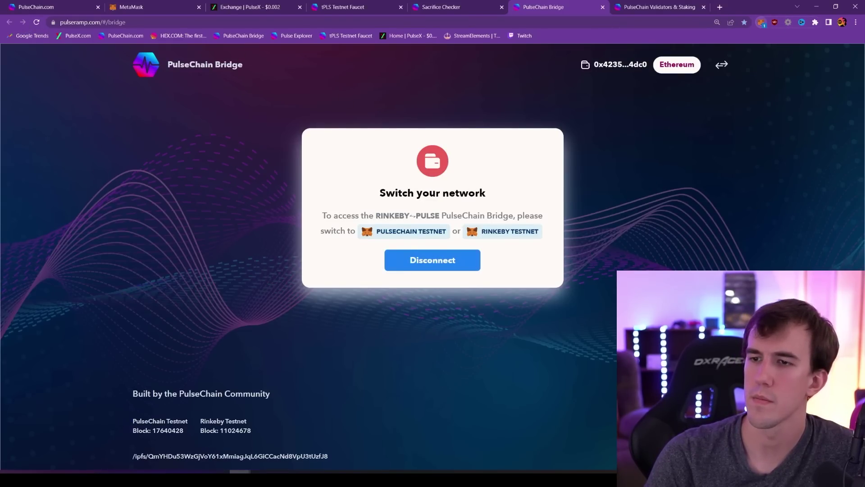
Step: Inspect the MetaMask network list after the removal, then close the wallet
{"action": "left_click", "coordinate": [762, 22]}
{"action": "left_click", "coordinate": [657, 266]}
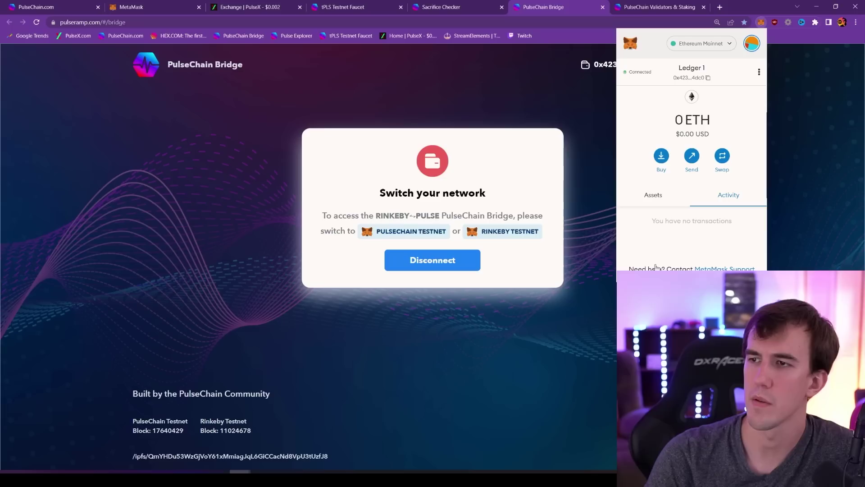
{"action": "left_click", "coordinate": [730, 43]}
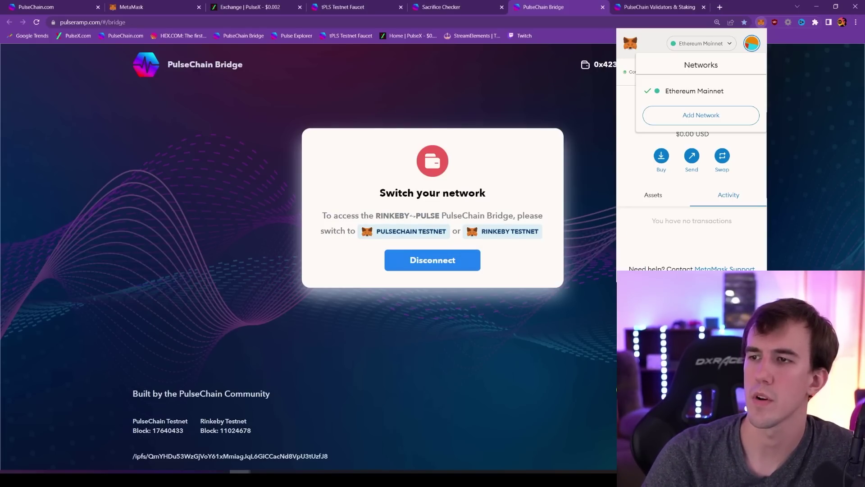
{"action": "left_click", "coordinate": [640, 302]}
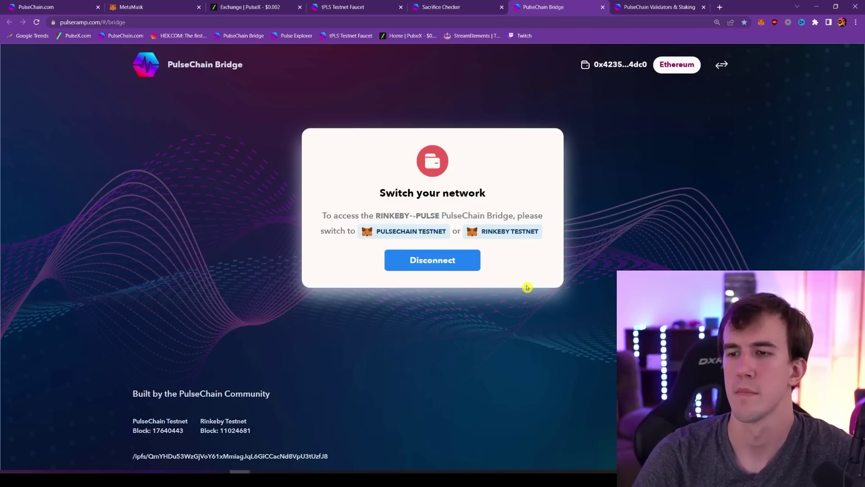
Step: Add the PulseChain Testnet to MetaMask from the bridge's network prompt, approve it, and switch the wallet to that network
{"action": "left_click_drag", "start_coordinate": [508, 216], "coordinate": [516, 214]}
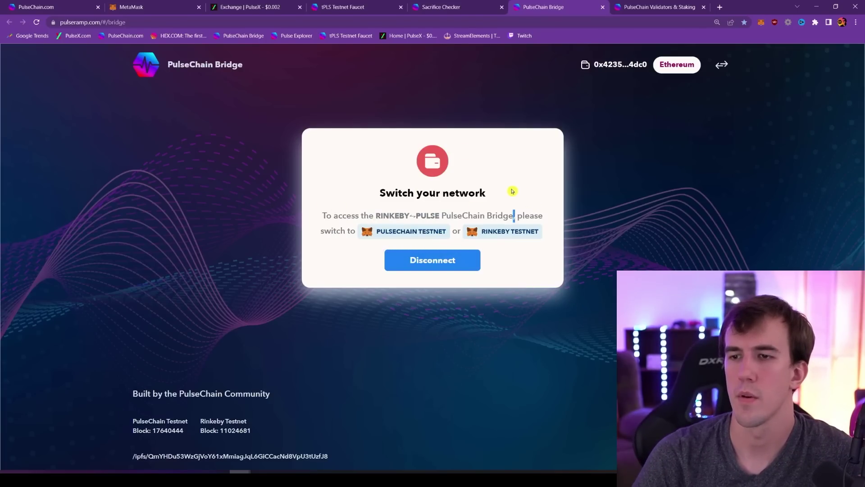
{"action": "left_click", "coordinate": [395, 234]}
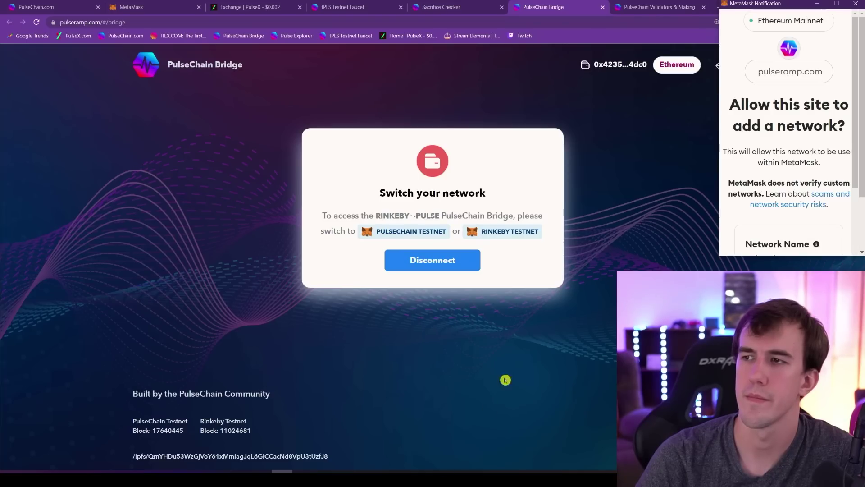
{"action": "scroll", "coordinate": [814, 110], "scroll_direction": "down", "scroll_amount": 8}
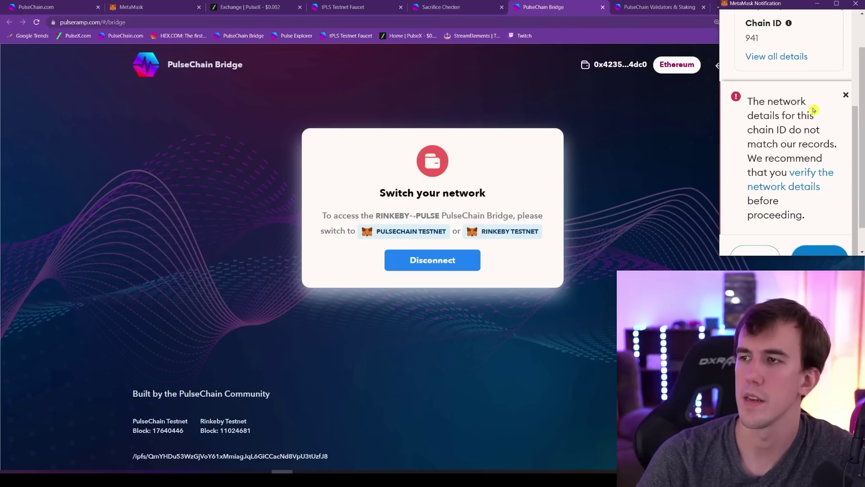
{"action": "scroll", "coordinate": [813, 110], "scroll_direction": "down", "scroll_amount": 2}
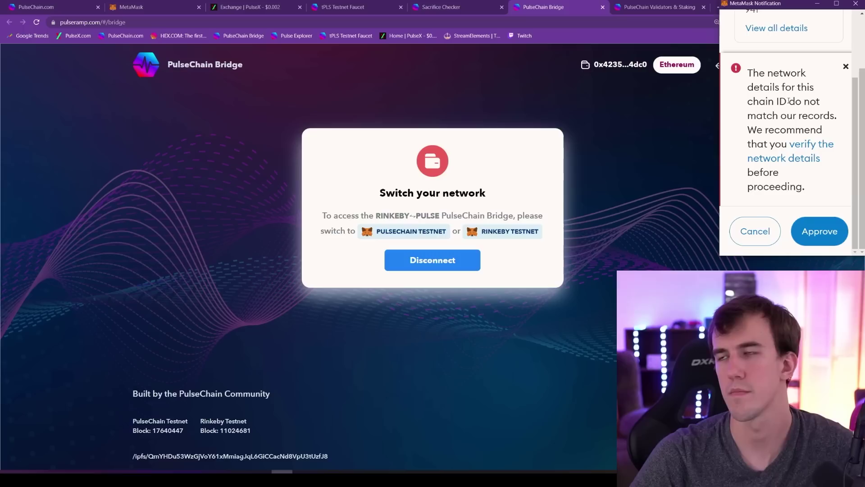
{"action": "left_click", "coordinate": [818, 241]}
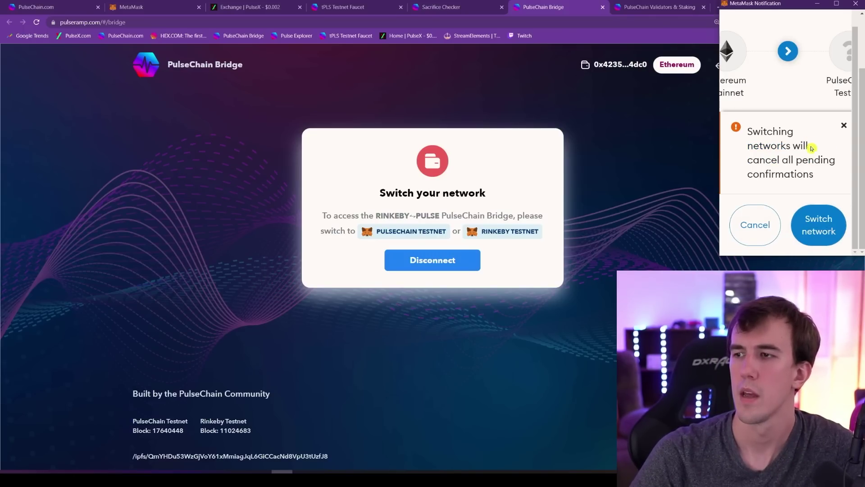
{"action": "left_click", "coordinate": [804, 225]}
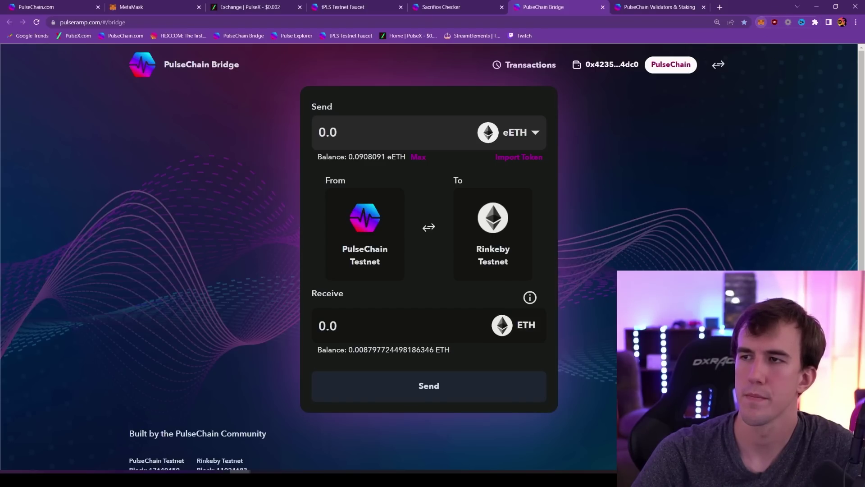
{"action": "left_click", "coordinate": [761, 22]}
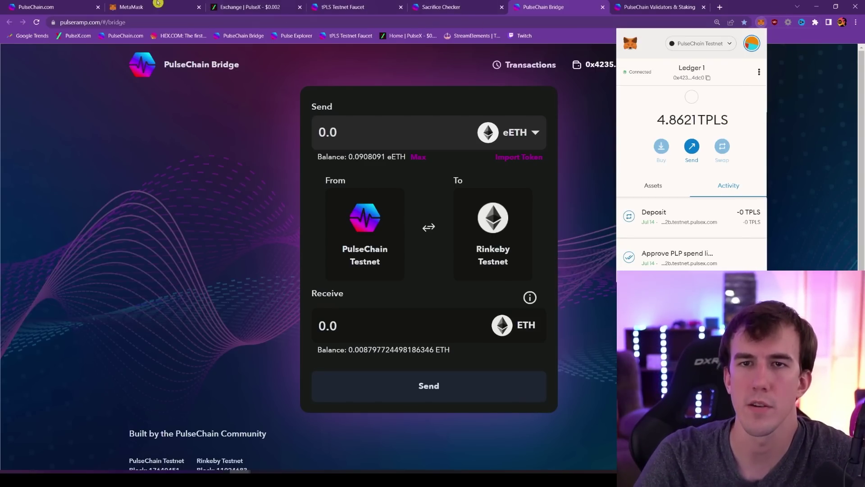
Step: Return to PulseChain.com and compare the published testnet network settings and faucet link
{"action": "left_click", "coordinate": [67, 5]}
{"action": "scroll", "coordinate": [298, 245], "scroll_direction": "up", "scroll_amount": 3}
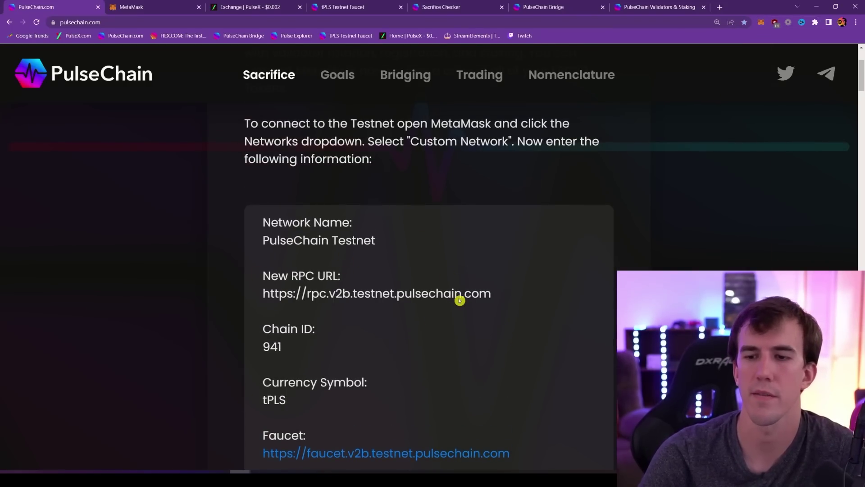
{"action": "scroll", "coordinate": [460, 301], "scroll_direction": "down", "scroll_amount": 2}
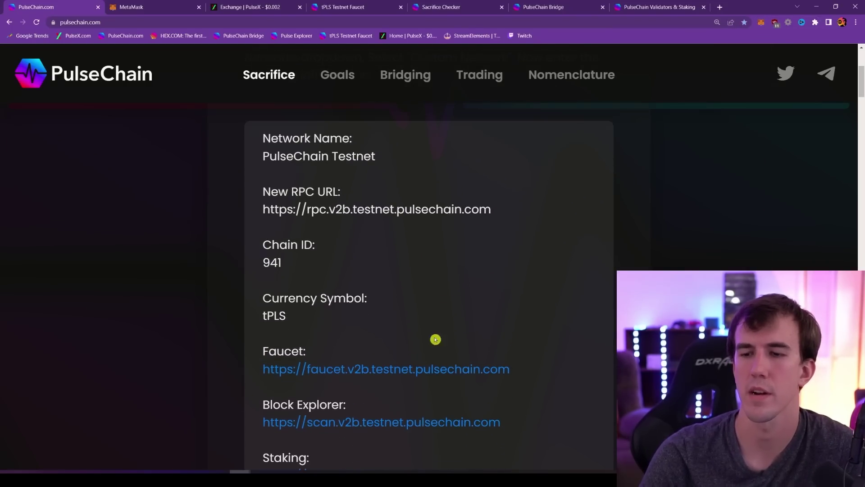
Step: Return to the PulseChain Bridge and review the assets that can be sent from PulseChain Testnet
{"action": "left_click", "coordinate": [541, 5]}
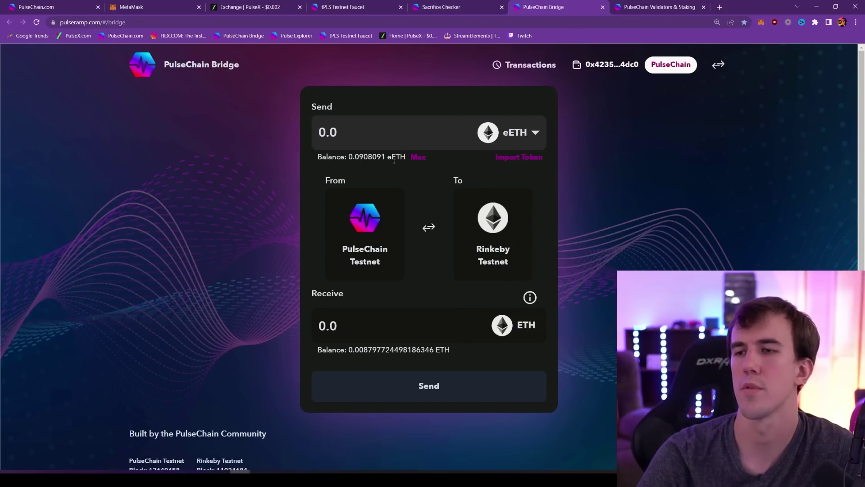
{"action": "left_click", "coordinate": [521, 132]}
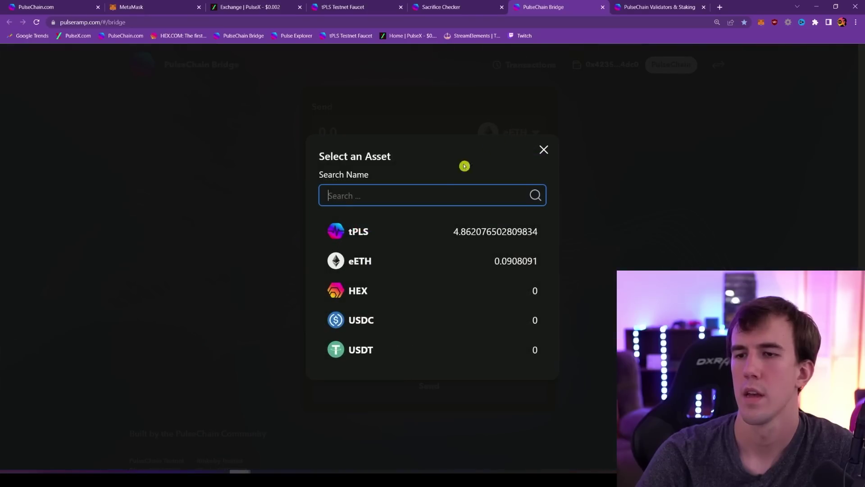
{"action": "left_click", "coordinate": [664, 191]}
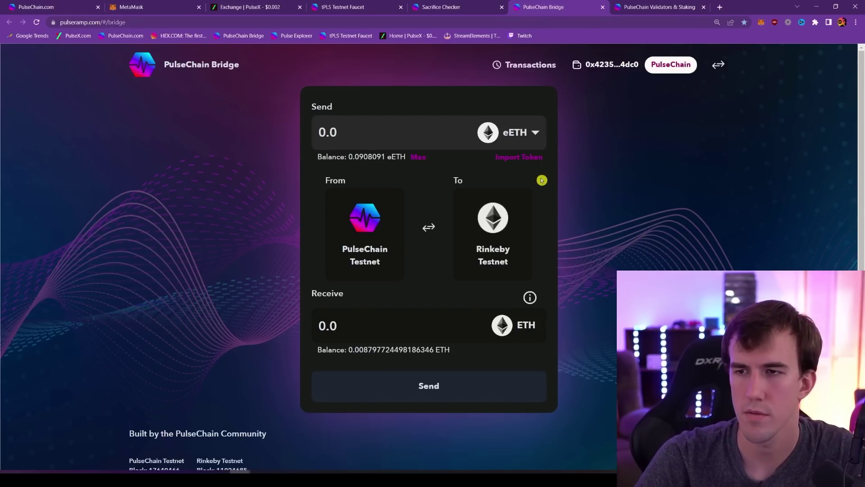
{"action": "left_click", "coordinate": [526, 137]}
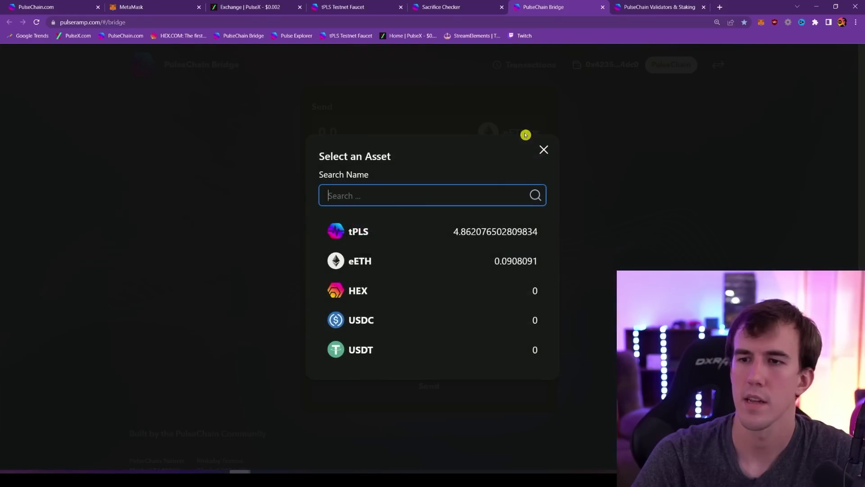
{"action": "left_click", "coordinate": [577, 157]}
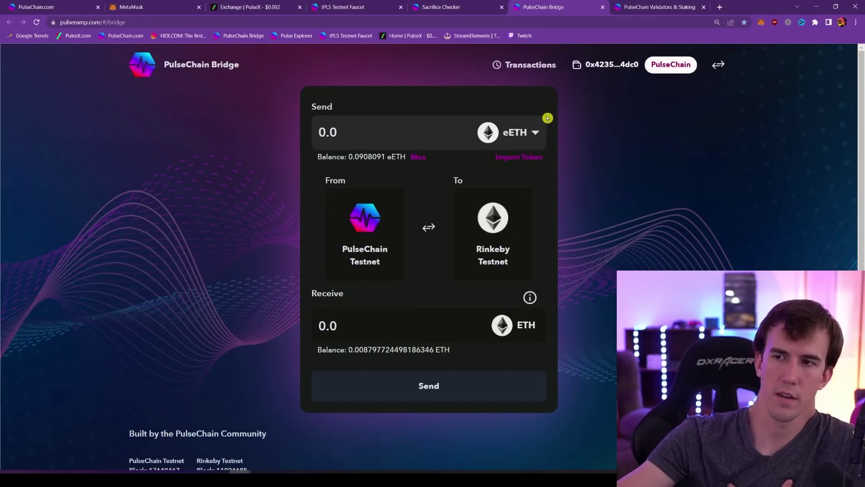
Step: Reverse the bridge direction to send from Rinkeby Testnet to PulseChain Testnet, approving the network switch in MetaMask
{"action": "left_click", "coordinate": [429, 227]}
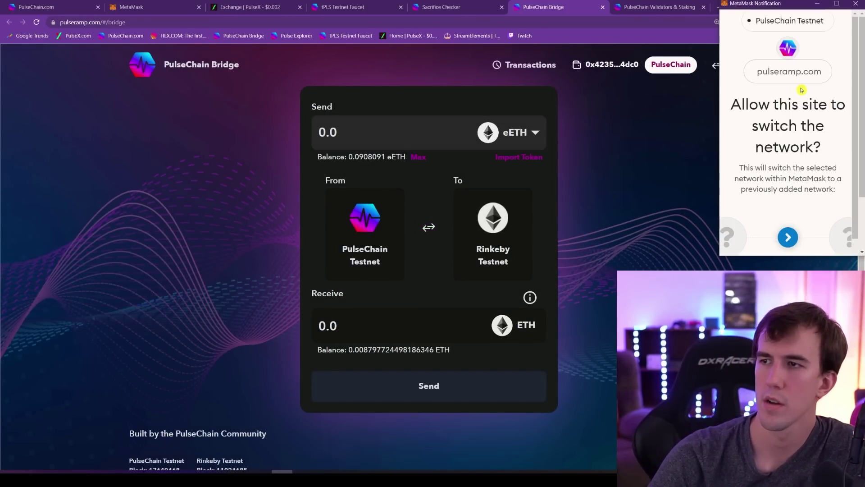
{"action": "scroll", "coordinate": [818, 179], "scroll_direction": "down", "scroll_amount": 3}
{"action": "left_click", "coordinate": [802, 224]}
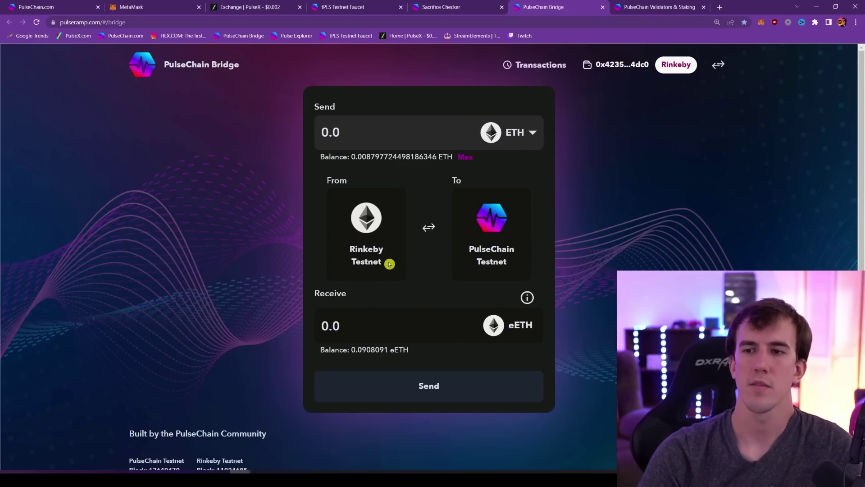
{"action": "left_click_drag", "start_coordinate": [389, 263], "coordinate": [348, 252]}
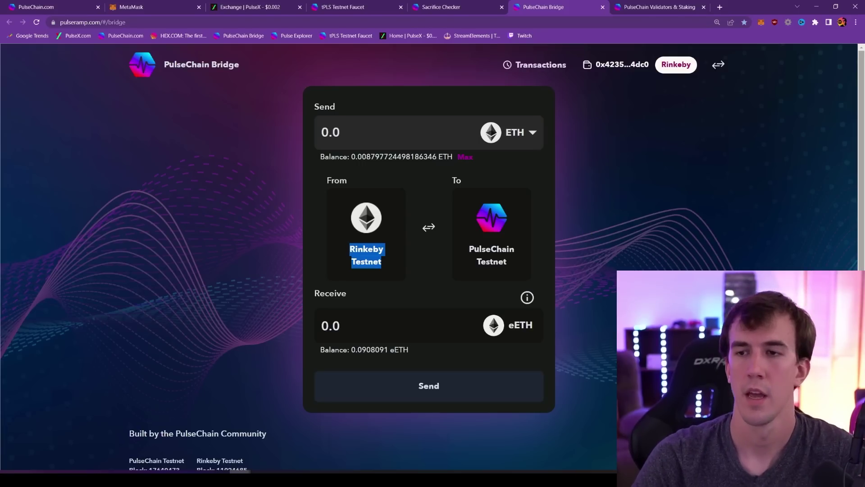
Step: Choose pHEX as the asset to bridge, set the amount to 10000, and try to send it
{"action": "left_click", "coordinate": [372, 135]}
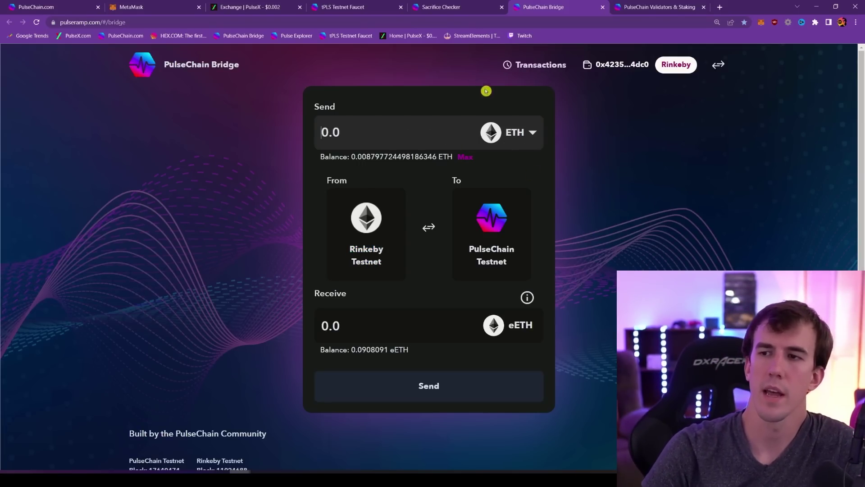
{"action": "left_click", "coordinate": [514, 133]}
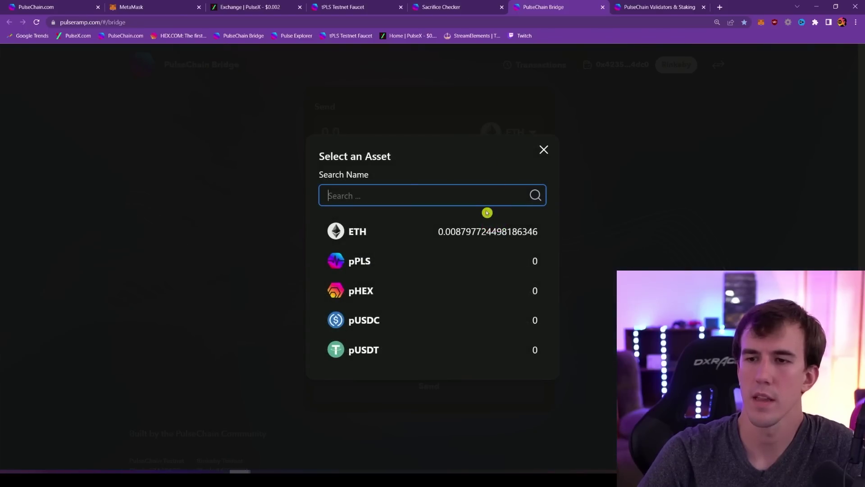
{"action": "left_click", "coordinate": [403, 301]}
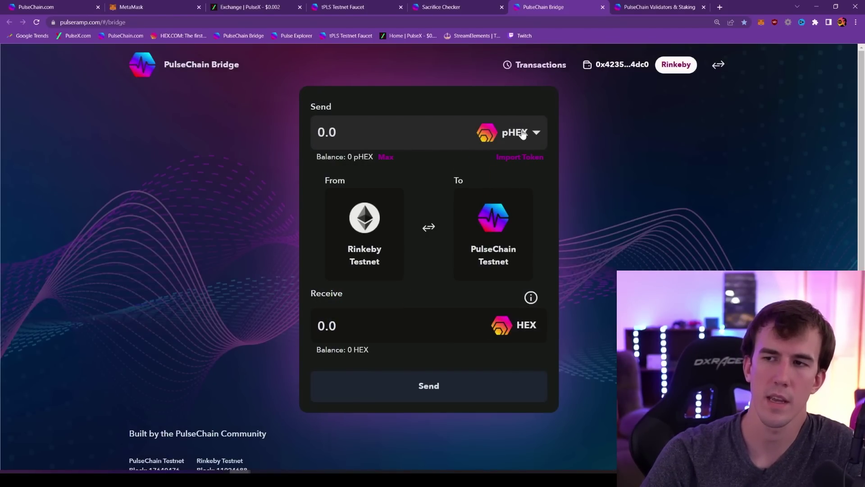
{"action": "left_click", "coordinate": [349, 131]}
{"action": "type", "text": "10000"}
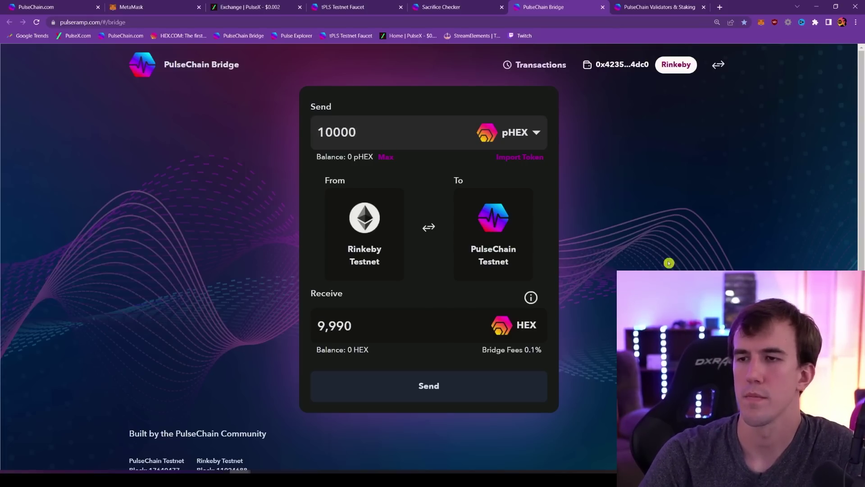
{"action": "left_click", "coordinate": [415, 391]}
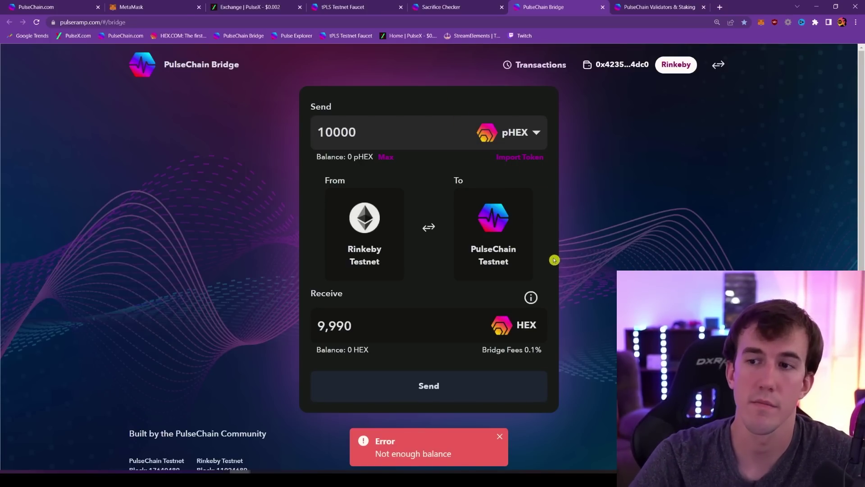
Step: Switch the bridge back to sending from PulseChain Testnet to Rinkeby Testnet and approve the network change in MetaMask
{"action": "left_click", "coordinate": [428, 228]}
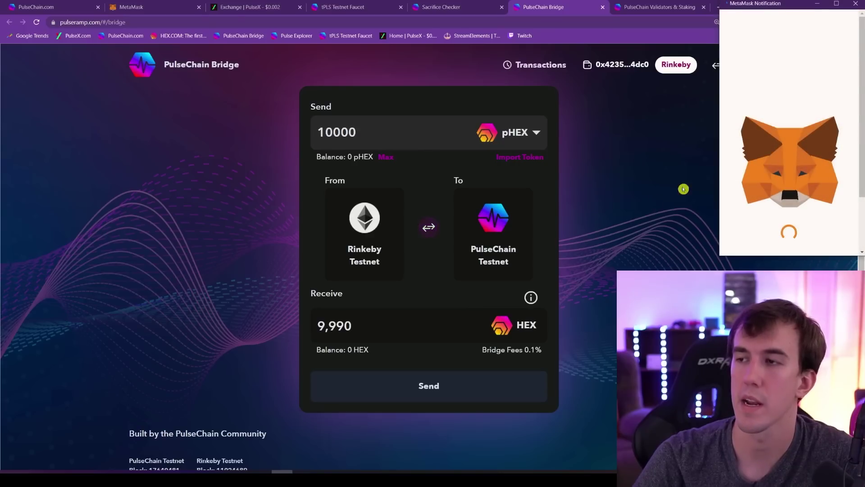
{"action": "scroll", "coordinate": [810, 145], "scroll_direction": "down", "scroll_amount": 5}
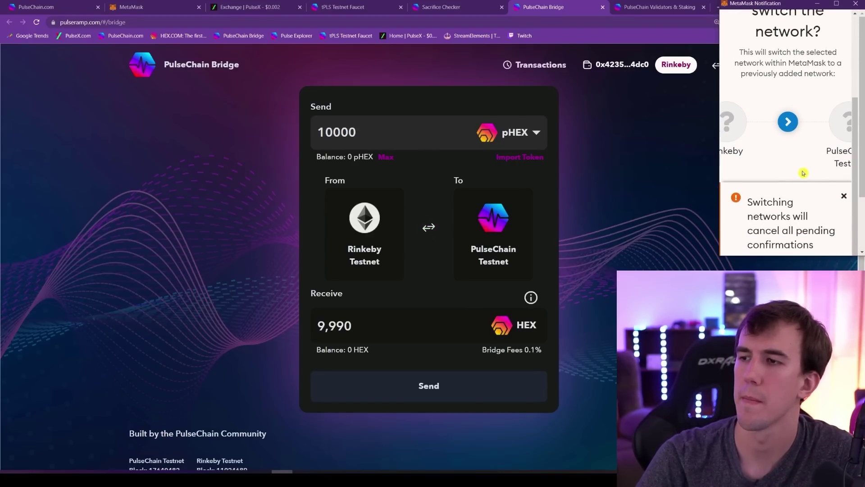
{"action": "left_click", "coordinate": [814, 226]}
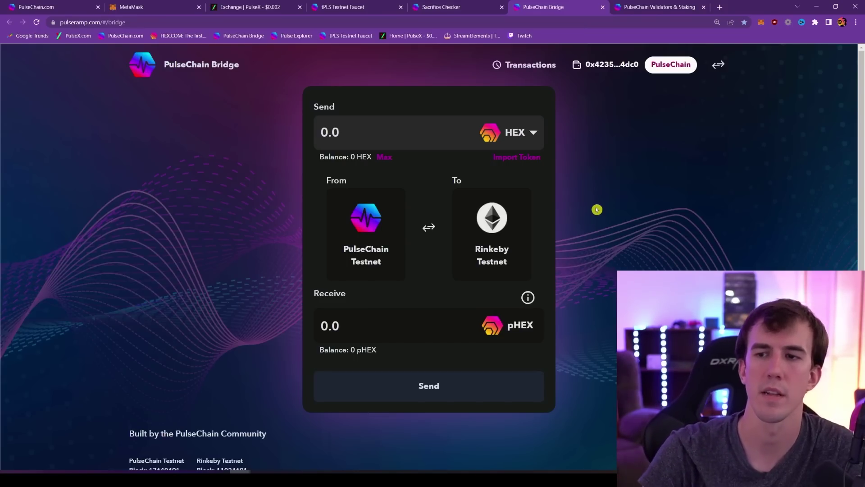
{"action": "scroll", "coordinate": [605, 232], "scroll_direction": "down", "scroll_amount": 1}
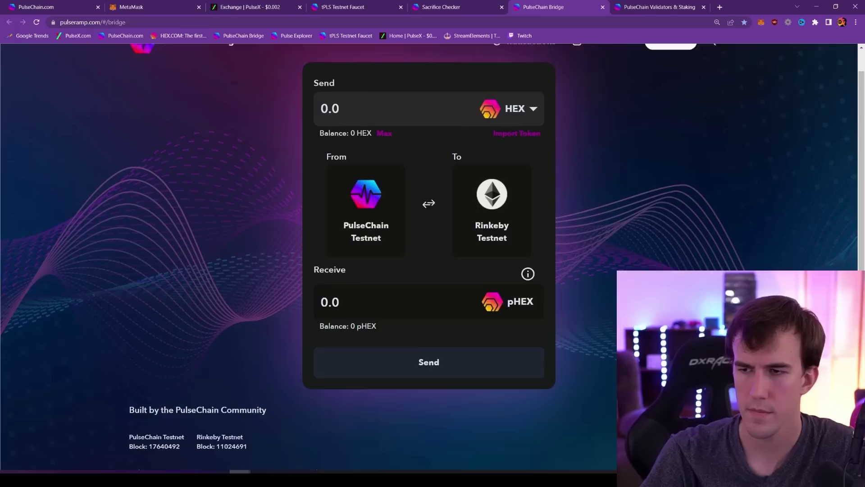
{"action": "scroll", "coordinate": [664, 251], "scroll_direction": "down", "scroll_amount": 1}
{"action": "scroll", "coordinate": [665, 253], "scroll_direction": "up", "scroll_amount": 2}
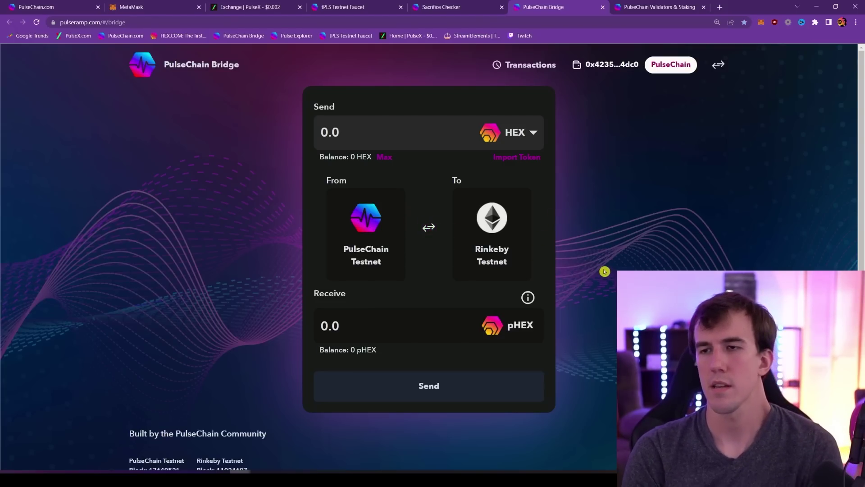
Step: Review the testnet resource links on PulseChain.com, including staking, bridge, trading, docs and the sacrifice balance checker
{"action": "left_click", "coordinate": [447, 8]}
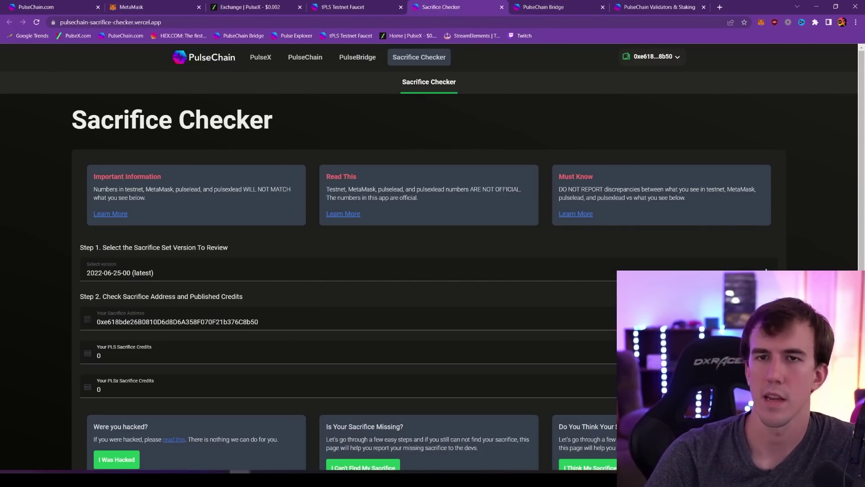
{"action": "left_click", "coordinate": [55, 7]}
{"action": "scroll", "coordinate": [486, 280], "scroll_direction": "down", "scroll_amount": 2}
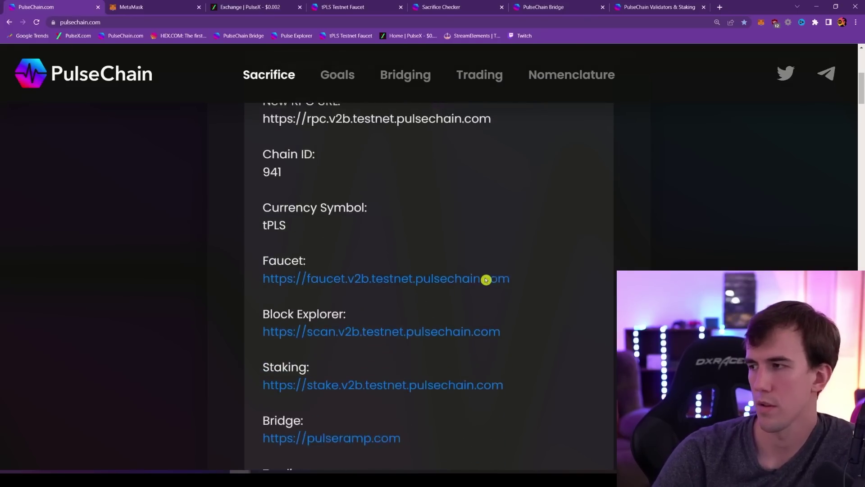
{"action": "scroll", "coordinate": [486, 280], "scroll_direction": "down", "scroll_amount": 3}
{"action": "scroll", "coordinate": [517, 328], "scroll_direction": "down", "scroll_amount": 1}
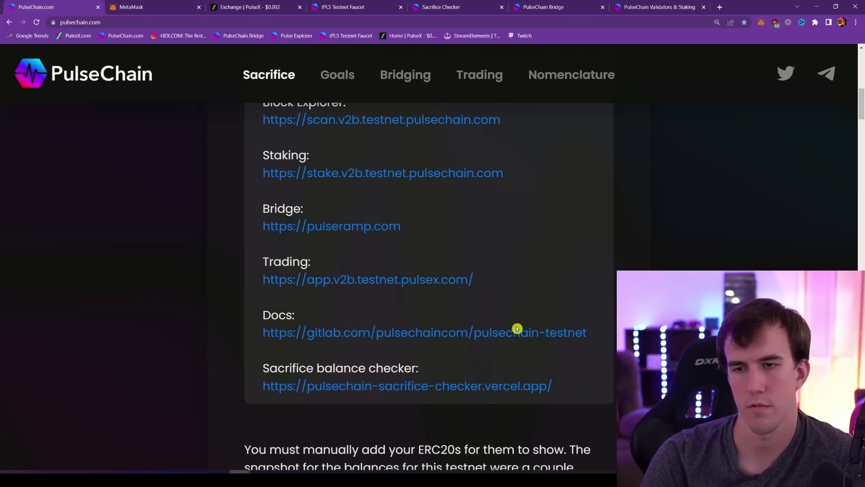
{"action": "scroll", "coordinate": [610, 384], "scroll_direction": "down", "scroll_amount": 2}
{"action": "scroll", "coordinate": [610, 378], "scroll_direction": "up", "scroll_amount": 12}
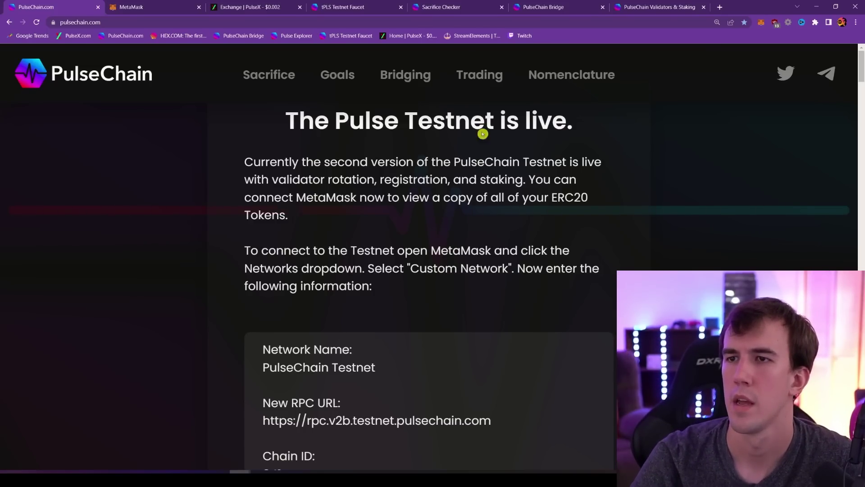
Step: Open the Sacrifice Checker and examine the sacrifice address, the PLS and PLSX credit fields, and the problem-reporting options
{"action": "left_click", "coordinate": [464, 9]}
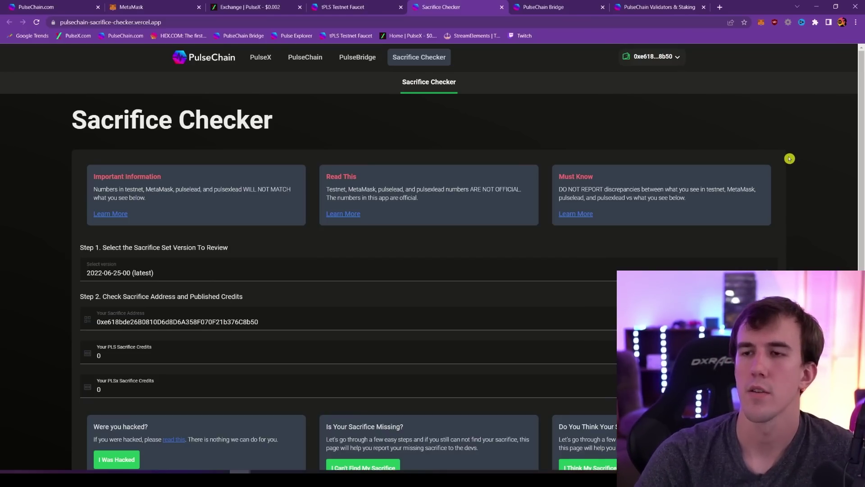
{"action": "left_click_drag", "start_coordinate": [259, 321], "coordinate": [96, 321]}
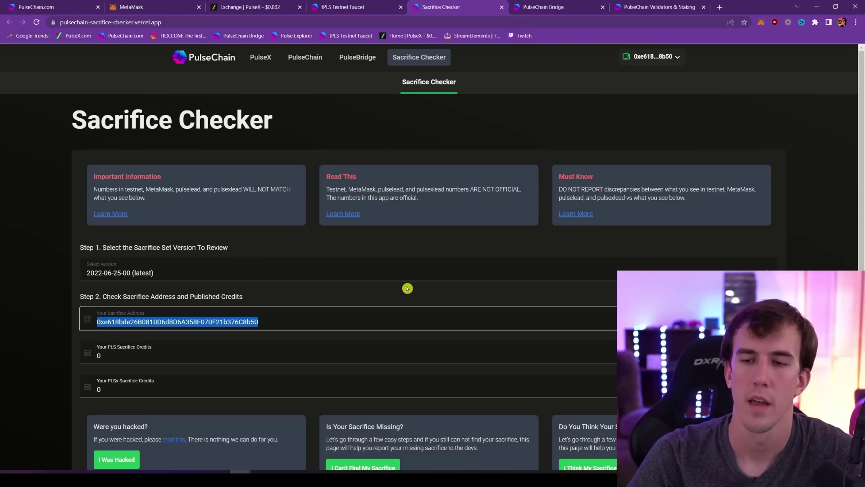
{"action": "left_click", "coordinate": [268, 325]}
{"action": "left_click_drag", "start_coordinate": [267, 325], "coordinate": [95, 323]}
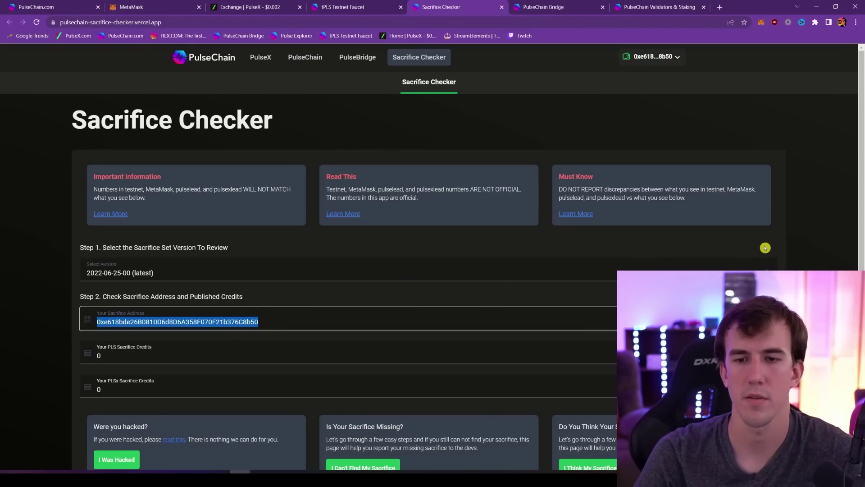
{"action": "left_click", "coordinate": [798, 248]}
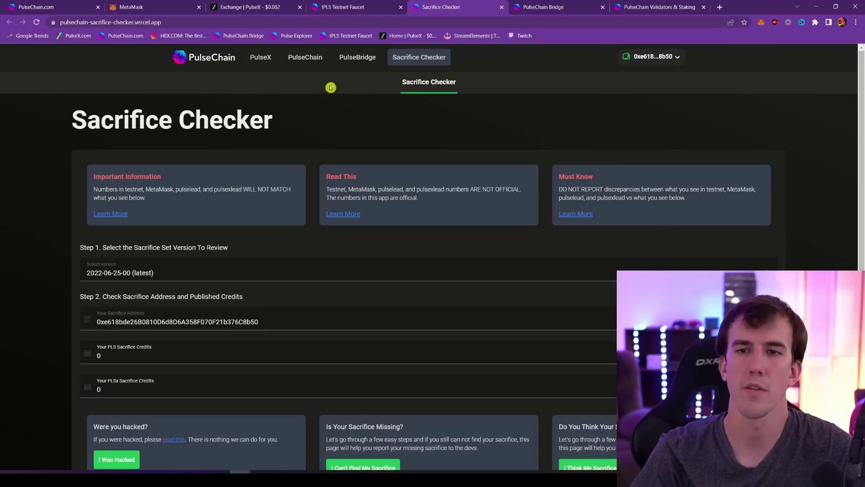
{"action": "scroll", "coordinate": [142, 286], "scroll_direction": "down", "scroll_amount": 2}
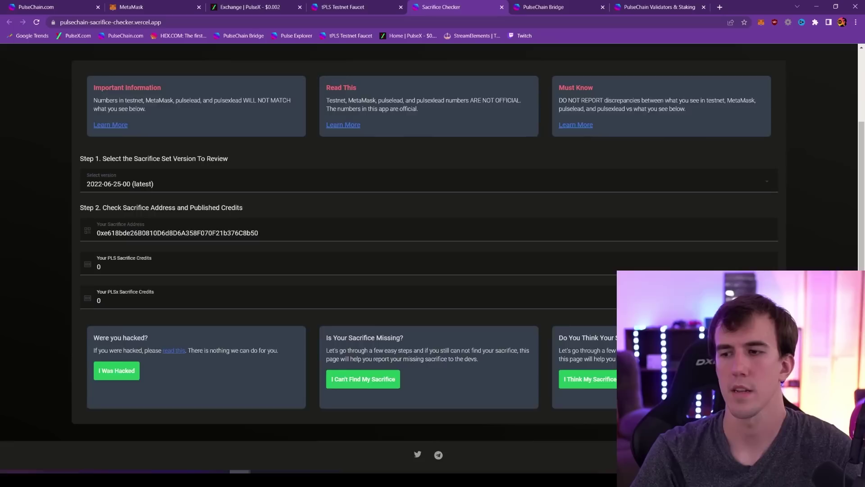
{"action": "scroll", "coordinate": [424, 253], "scroll_direction": "up", "scroll_amount": 1}
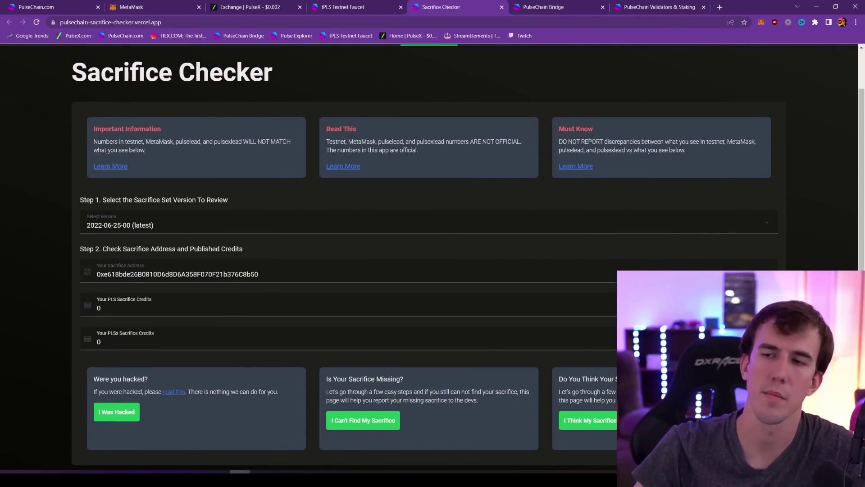
{"action": "scroll", "coordinate": [424, 252], "scroll_direction": "up", "scroll_amount": 1}
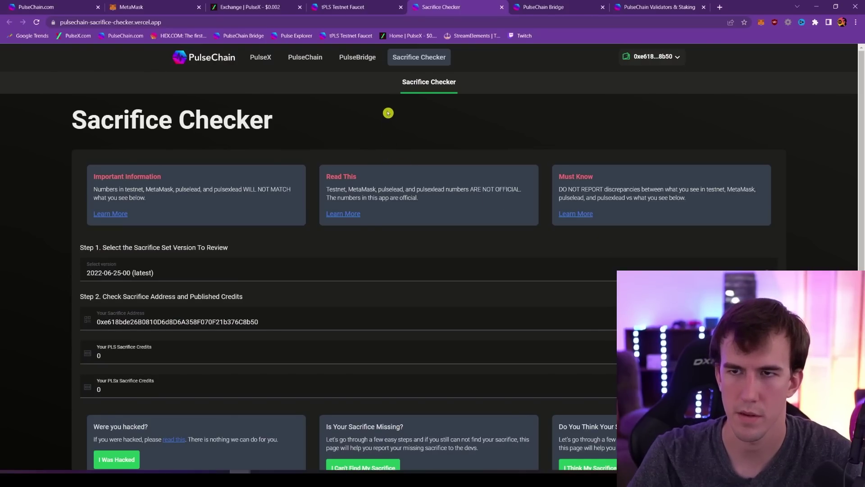
Step: Go to the tPLS Testnet Faucet and check the wallet's TPLS balance in MetaMask
{"action": "left_click", "coordinate": [355, 10]}
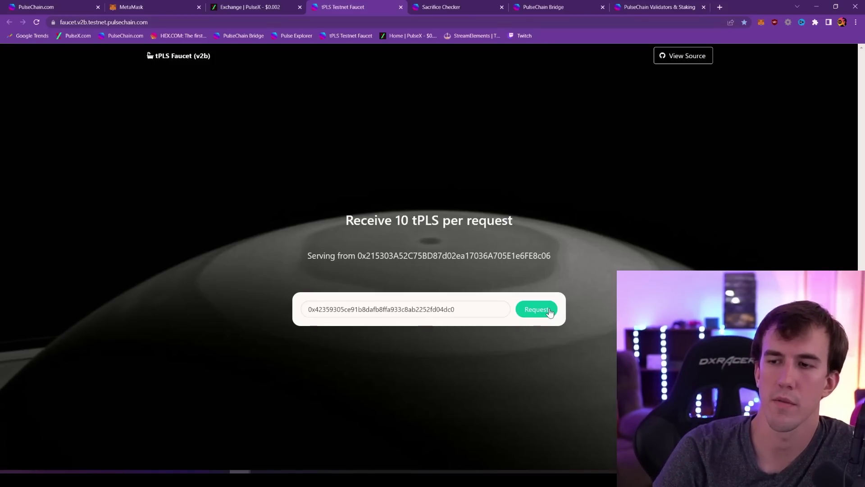
{"action": "left_click", "coordinate": [757, 28]}
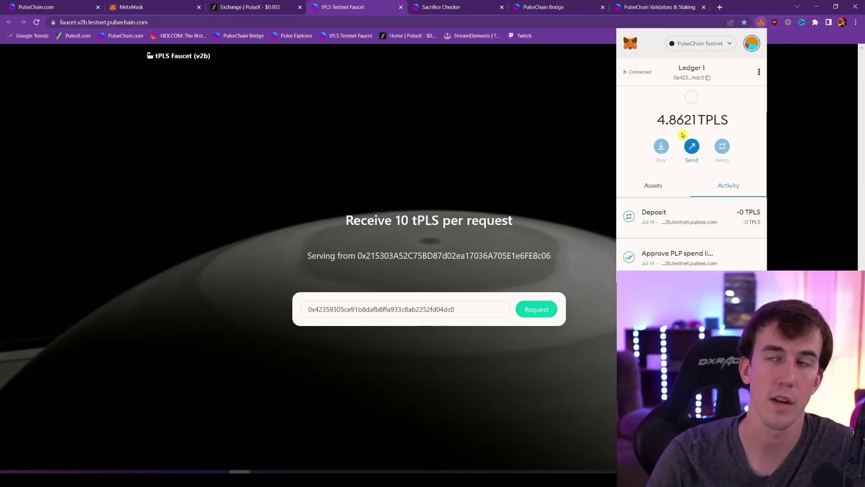
{"action": "left_click", "coordinate": [580, 263]}
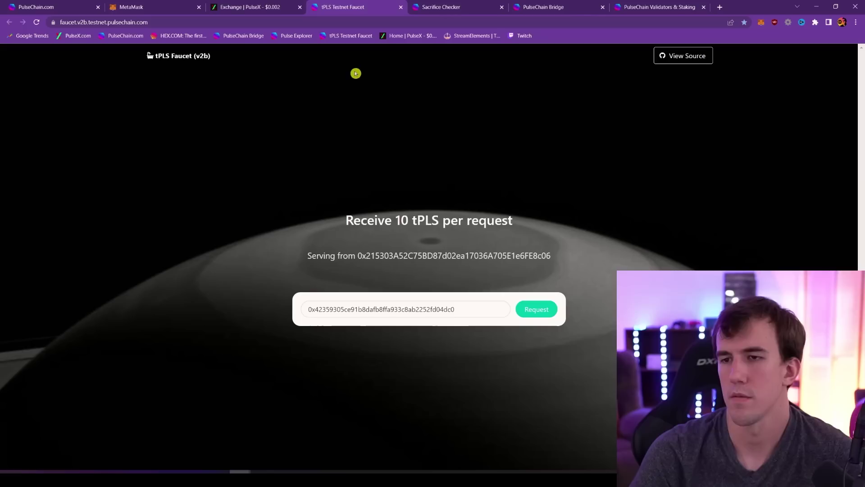
Step: Look over the PulseX swap page and the list on the PulseChain Validators page
{"action": "left_click", "coordinate": [240, 7]}
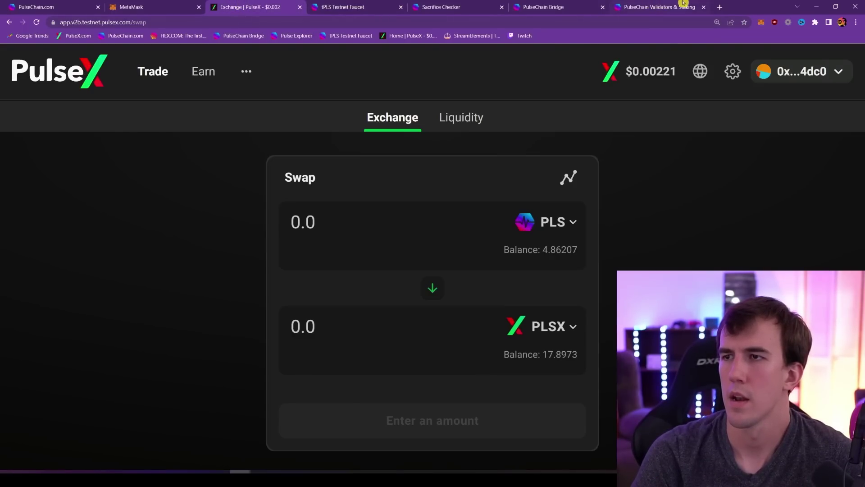
{"action": "left_click", "coordinate": [654, 7]}
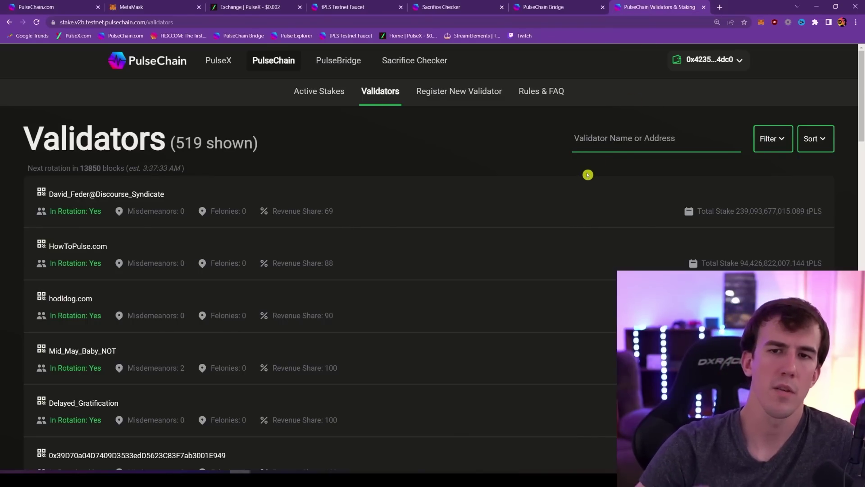
{"action": "mouse_move", "coordinate": [361, 78]}
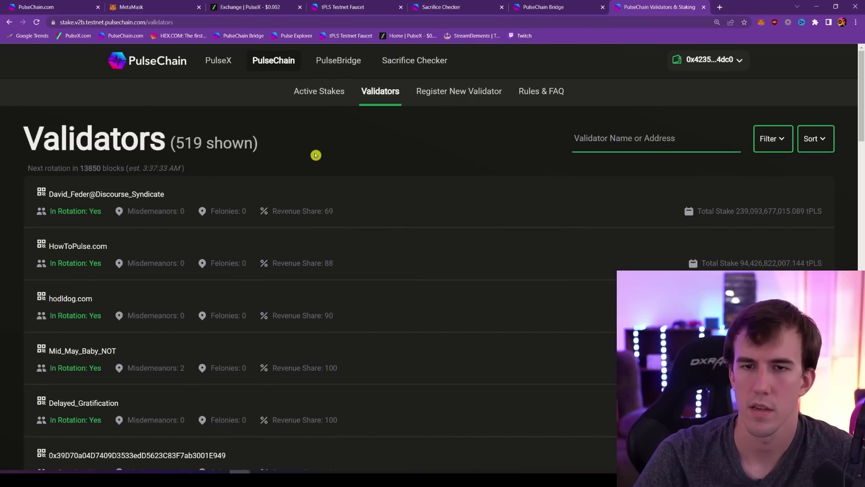
Step: Skim the list of PulseChain validators and go back to the PulseX exchange page
{"action": "scroll", "coordinate": [334, 193], "scroll_direction": "down", "scroll_amount": 2}
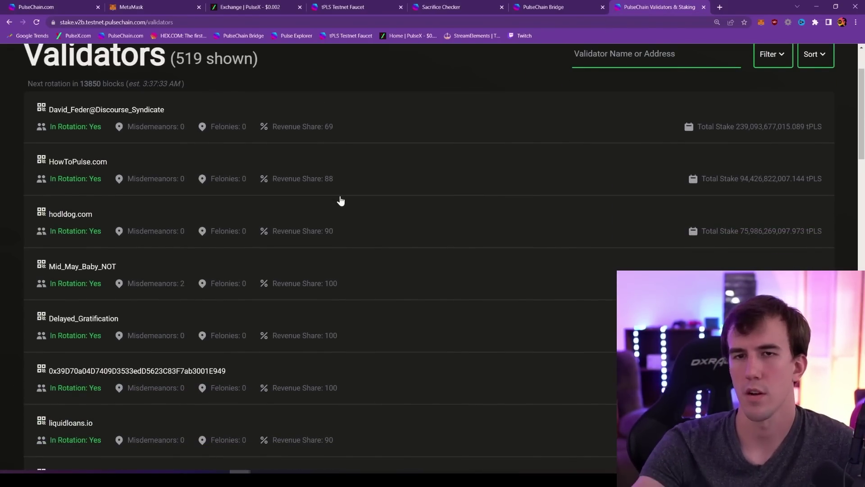
{"action": "scroll", "coordinate": [339, 198], "scroll_direction": "up", "scroll_amount": 2}
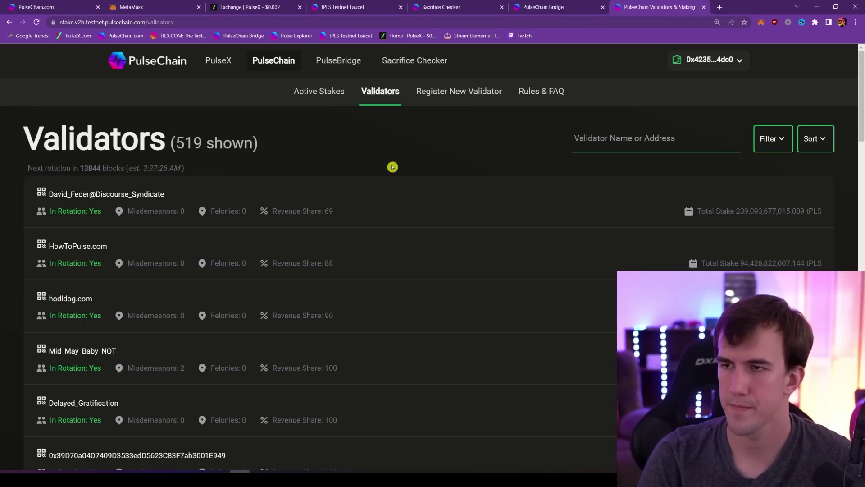
{"action": "left_click", "coordinate": [348, 4]}
{"action": "left_click", "coordinate": [268, 6]}
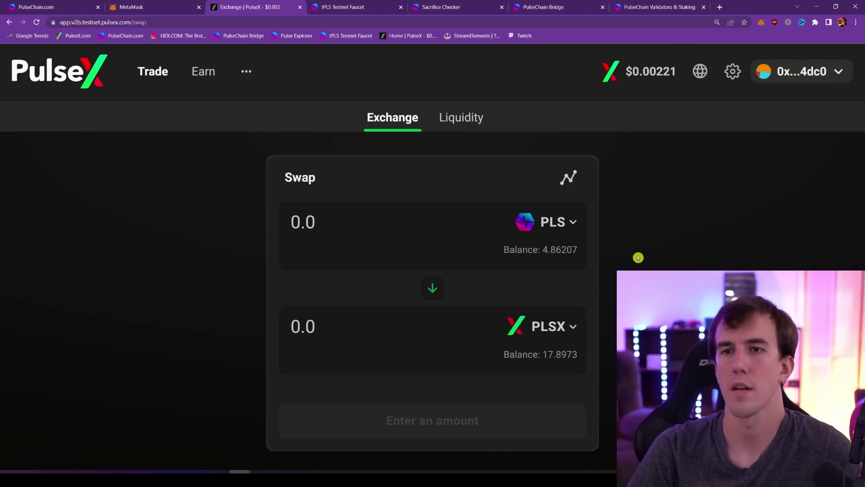
Step: Open the PulseX Buy & Burn page and examine the Burn PLSX summary and the LPs to Burn table
{"action": "mouse_move", "coordinate": [243, 68]}
{"action": "left_click", "coordinate": [256, 113]}
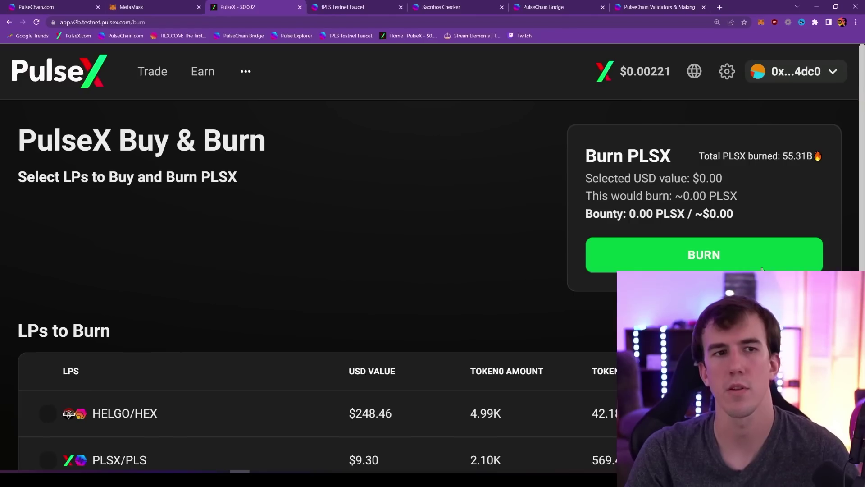
{"action": "left_click", "coordinate": [736, 259]}
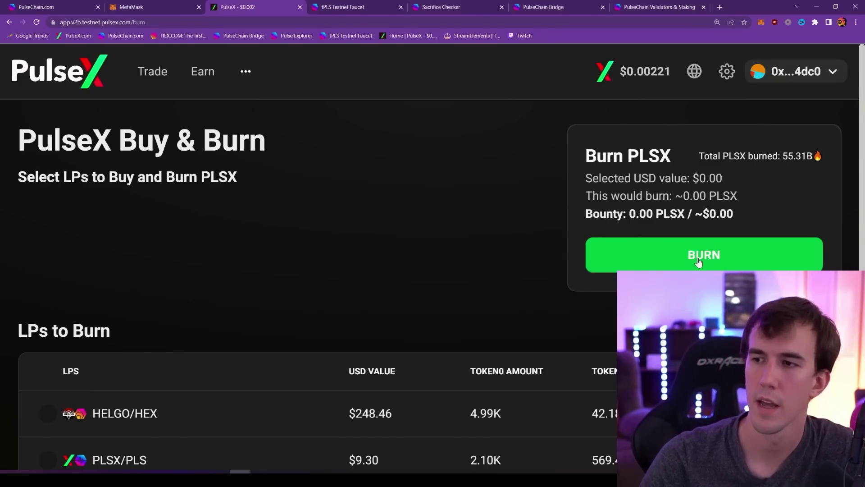
{"action": "scroll", "coordinate": [468, 351], "scroll_direction": "down", "scroll_amount": 2}
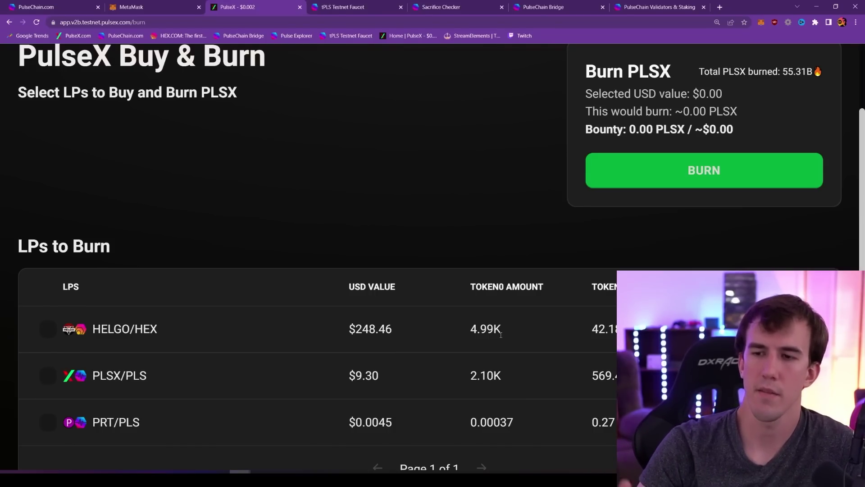
{"action": "scroll", "coordinate": [440, 293], "scroll_direction": "down", "scroll_amount": 1}
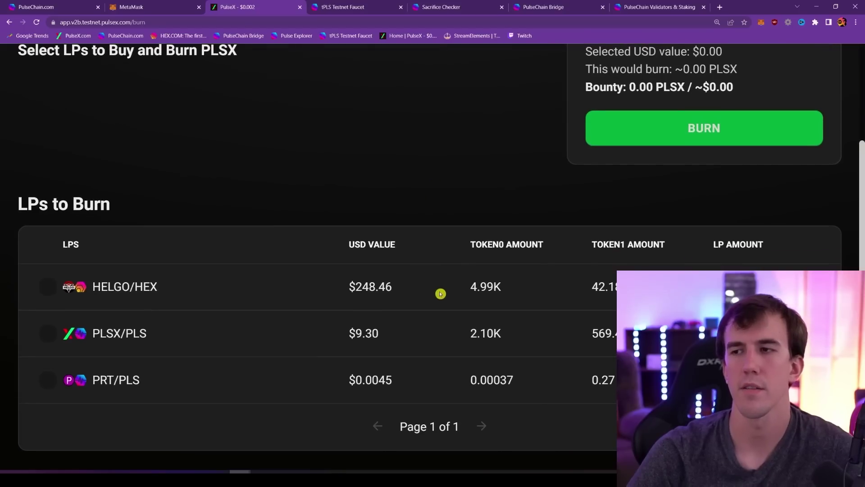
{"action": "scroll", "coordinate": [451, 288], "scroll_direction": "up", "scroll_amount": 3}
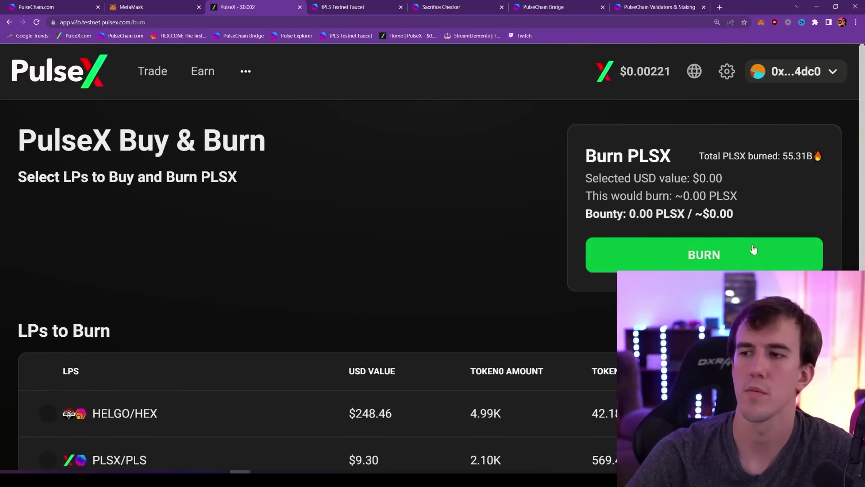
{"action": "scroll", "coordinate": [629, 269], "scroll_direction": "down", "scroll_amount": 3}
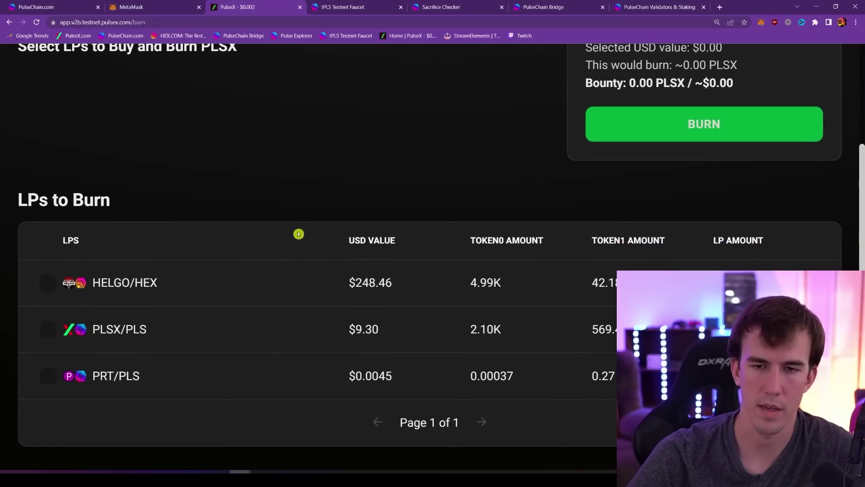
{"action": "scroll", "coordinate": [197, 332], "scroll_direction": "up", "scroll_amount": 3}
{"action": "scroll", "coordinate": [54, 334], "scroll_direction": "down", "scroll_amount": 2}
Step: Select the HELGO/HEX and PLSX/PLS pairs for burning and check the estimated PLSX burn and bounty
{"action": "left_click", "coordinate": [48, 325]}
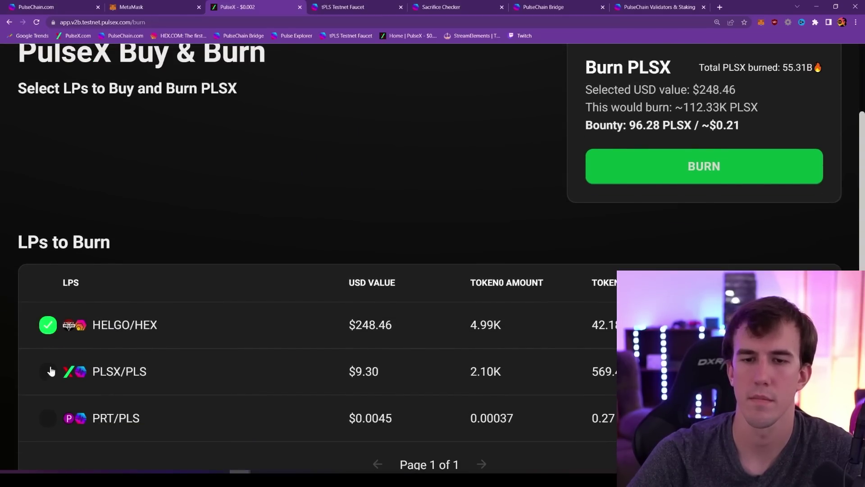
{"action": "left_click", "coordinate": [48, 371]}
{"action": "scroll", "coordinate": [412, 251], "scroll_direction": "up", "scroll_amount": 2}
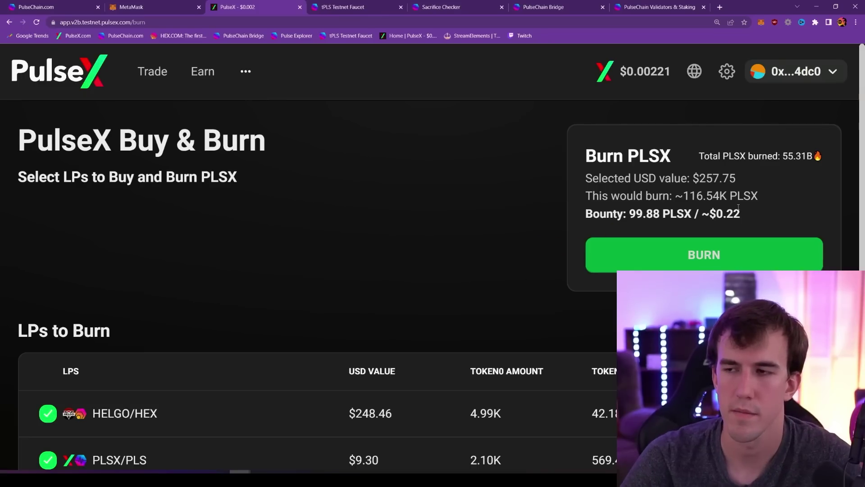
{"action": "left_click", "coordinate": [727, 259]}
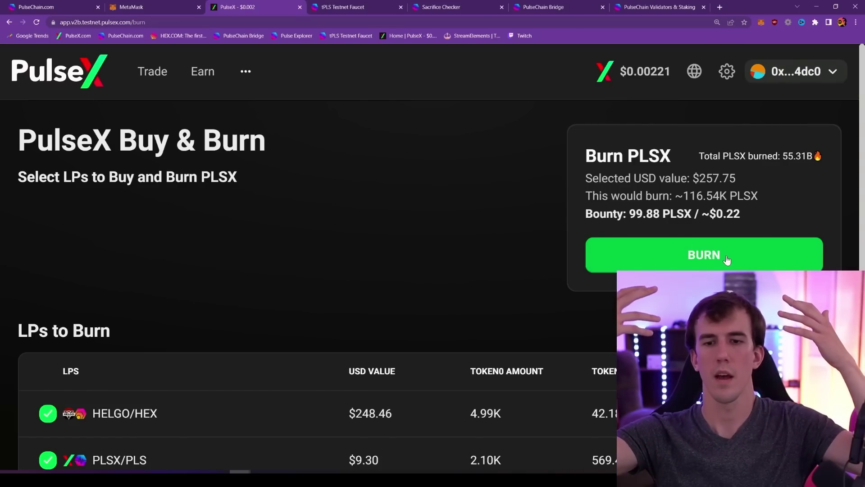
{"action": "scroll", "coordinate": [338, 365], "scroll_direction": "down", "scroll_amount": 2}
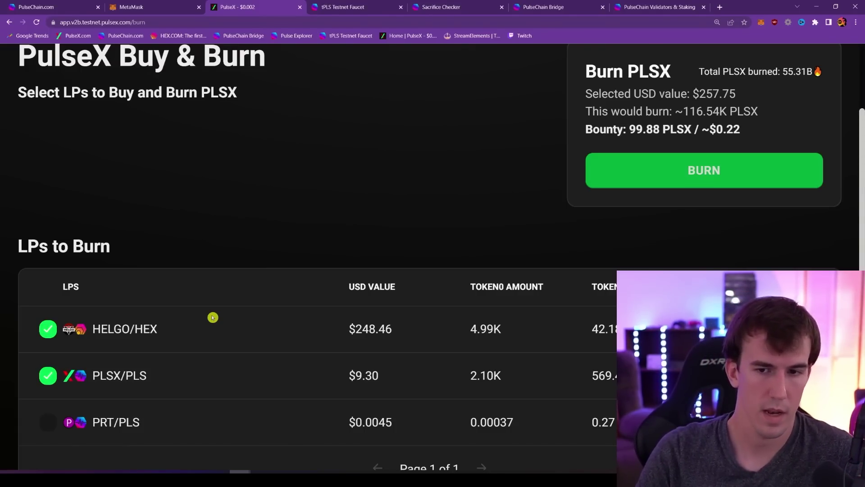
{"action": "scroll", "coordinate": [216, 317], "scroll_direction": "up", "scroll_amount": 2}
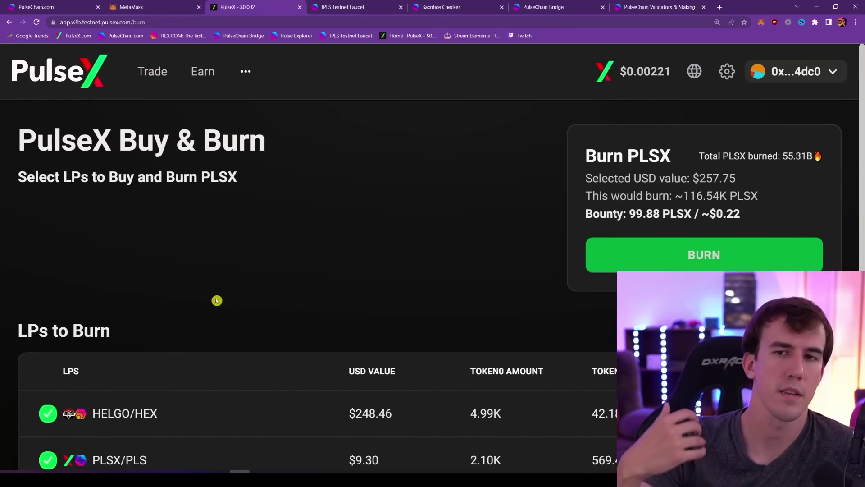
Step: Return to the PulseX exchange and enter 1 PLS as the amount to swap for PLSX
{"action": "mouse_move", "coordinate": [155, 78]}
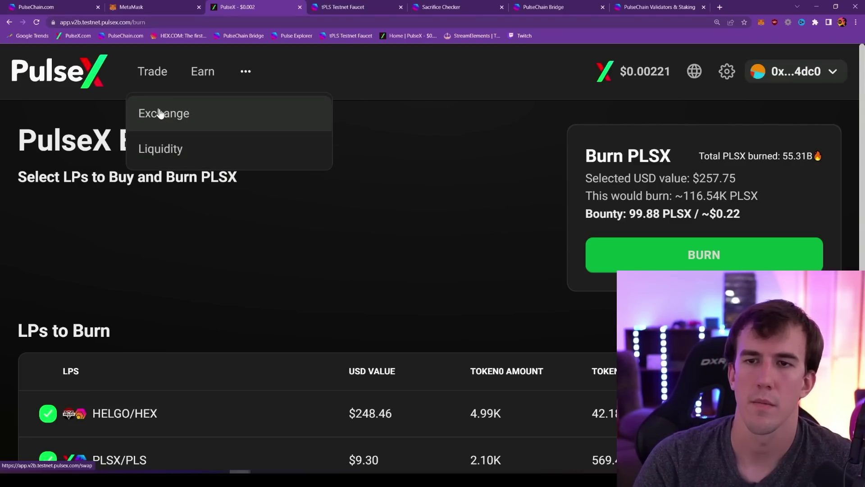
{"action": "left_click", "coordinate": [176, 125]}
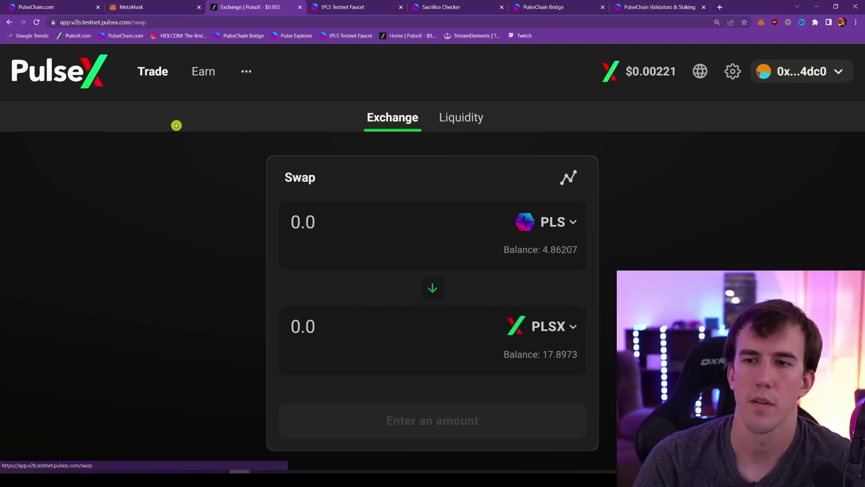
{"action": "left_click", "coordinate": [342, 214]}
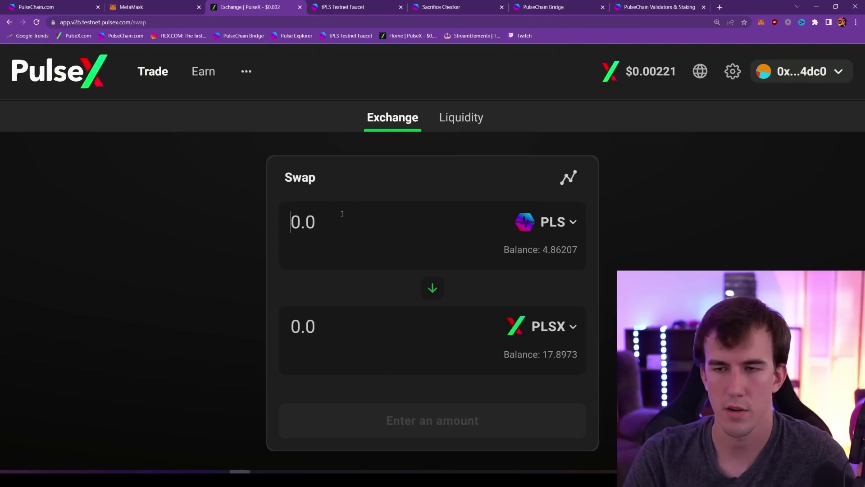
{"action": "type", "text": "1"}
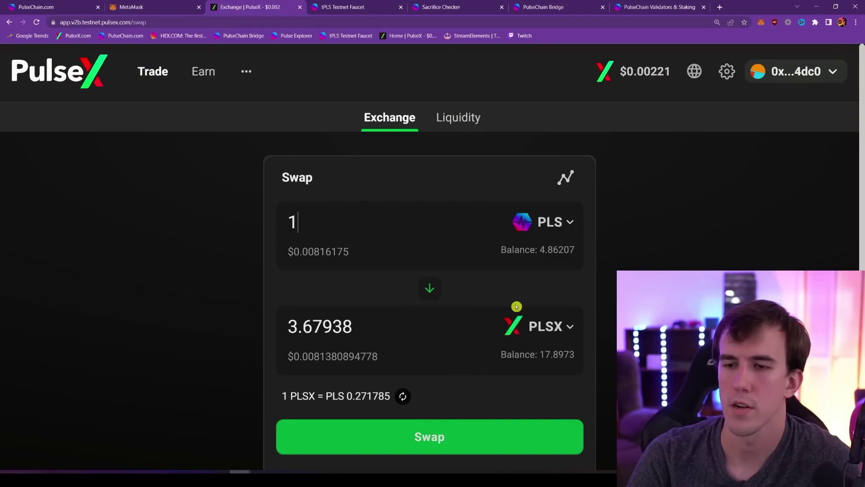
{"action": "scroll", "coordinate": [594, 296], "scroll_direction": "down", "scroll_amount": 1}
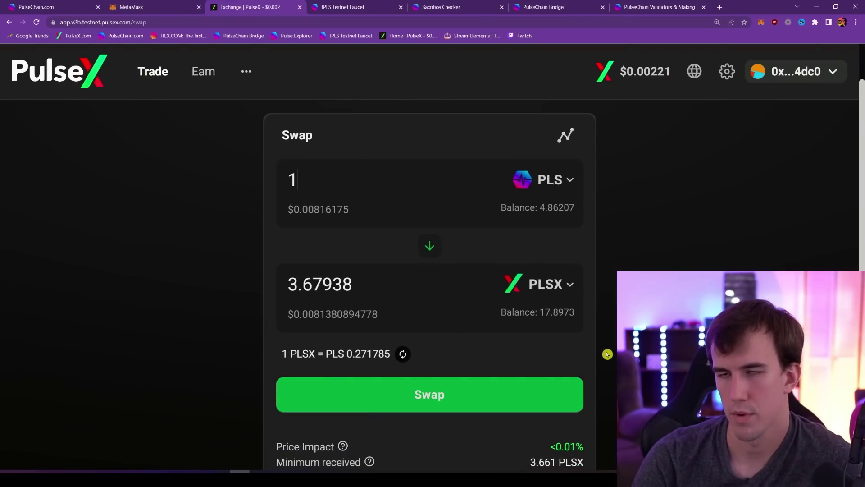
Step: Open the PulseX Liquidity page and view the wallet's liquidity positions
{"action": "mouse_move", "coordinate": [202, 79]}
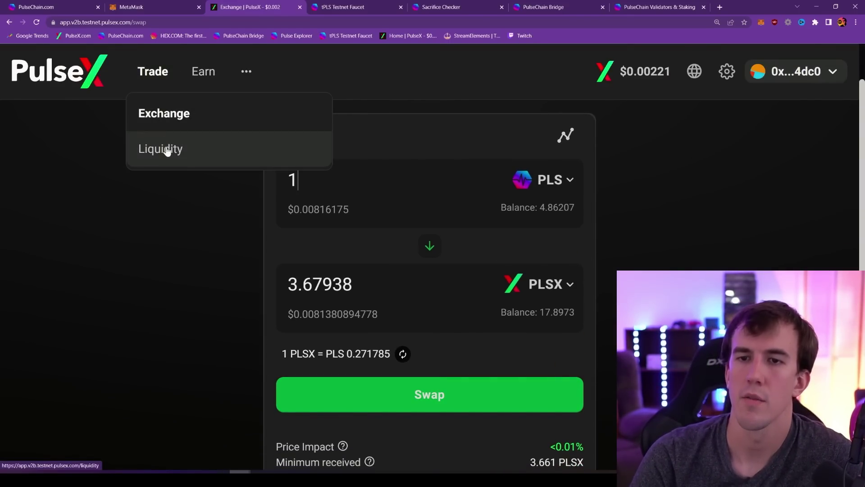
{"action": "left_click", "coordinate": [168, 149]}
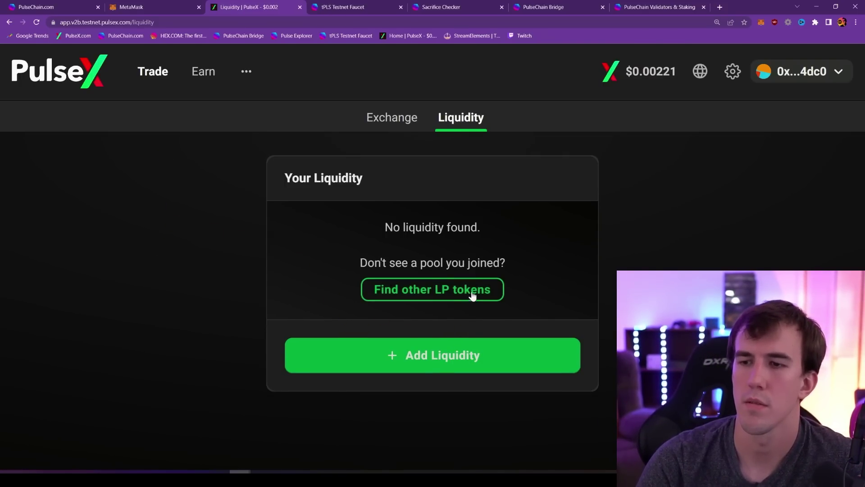
{"action": "mouse_move", "coordinate": [154, 72]}
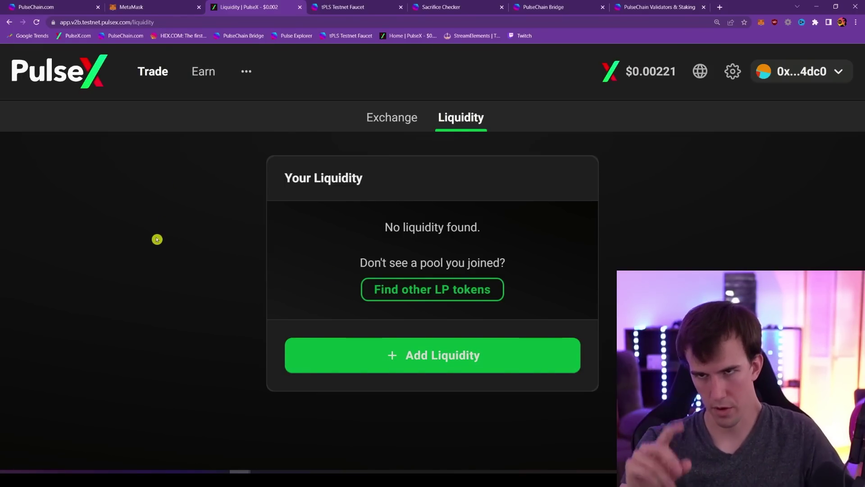
Step: Open the PulseX Farms page and compare the APR and liquidity of the listed farms, from PLSX-PLS to INC-PLSX
{"action": "mouse_move", "coordinate": [203, 72]}
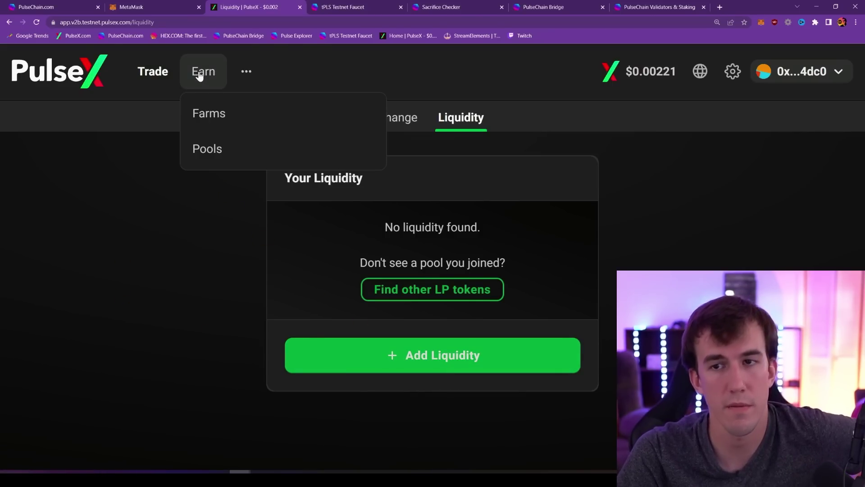
{"action": "left_click", "coordinate": [223, 117]}
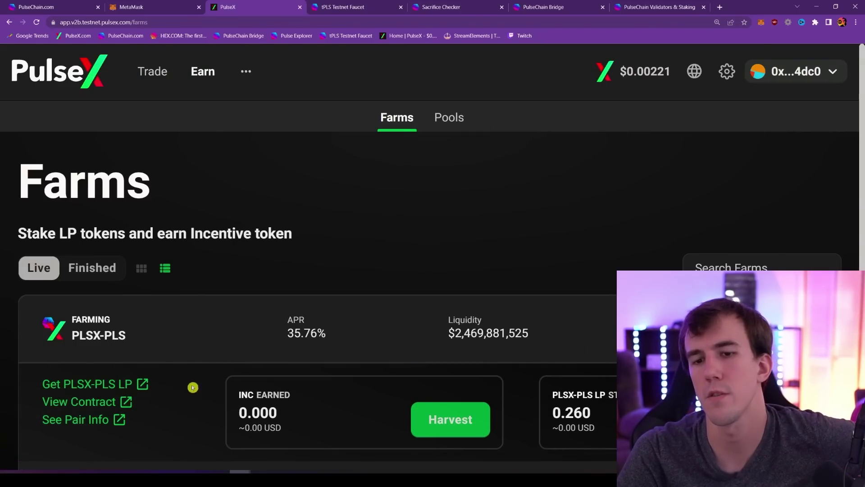
{"action": "scroll", "coordinate": [349, 241], "scroll_direction": "down", "scroll_amount": 5}
{"action": "scroll", "coordinate": [419, 267], "scroll_direction": "down", "scroll_amount": 3}
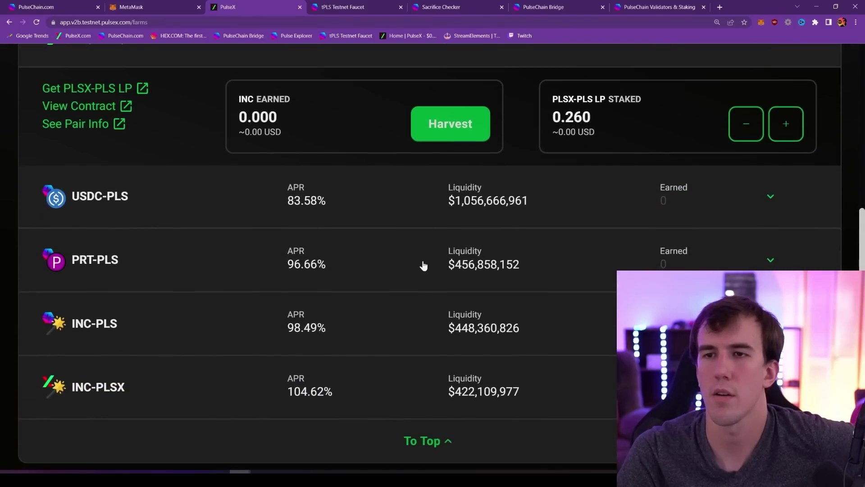
{"action": "scroll", "coordinate": [441, 357], "scroll_direction": "up", "scroll_amount": 3}
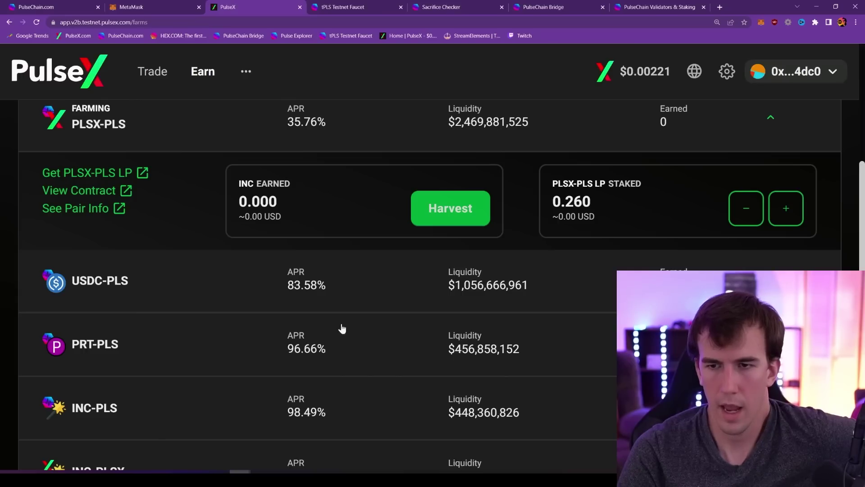
{"action": "scroll", "coordinate": [143, 216], "scroll_direction": "down", "scroll_amount": 2}
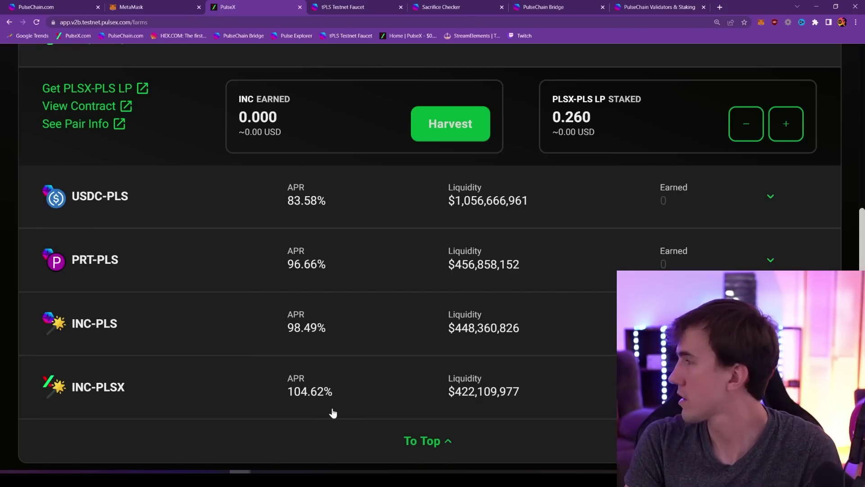
{"action": "scroll", "coordinate": [342, 408], "scroll_direction": "up", "scroll_amount": 3}
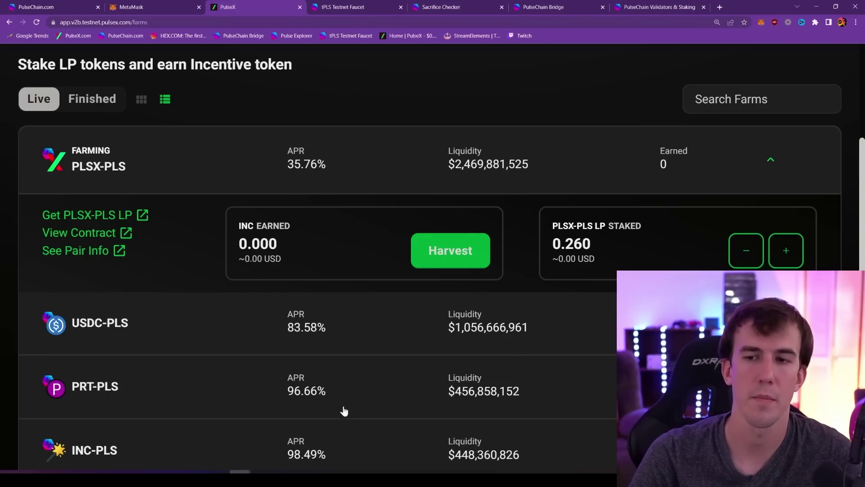
{"action": "scroll", "coordinate": [369, 359], "scroll_direction": "up", "scroll_amount": 1}
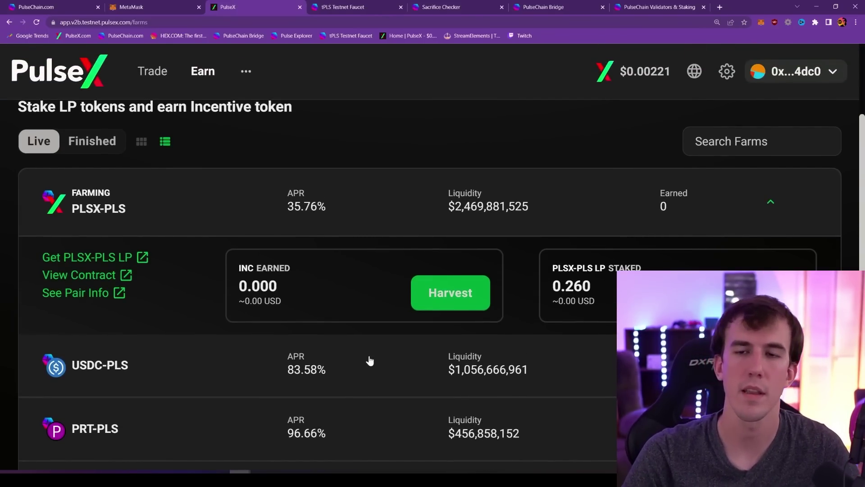
{"action": "scroll", "coordinate": [368, 359], "scroll_direction": "down", "scroll_amount": 3}
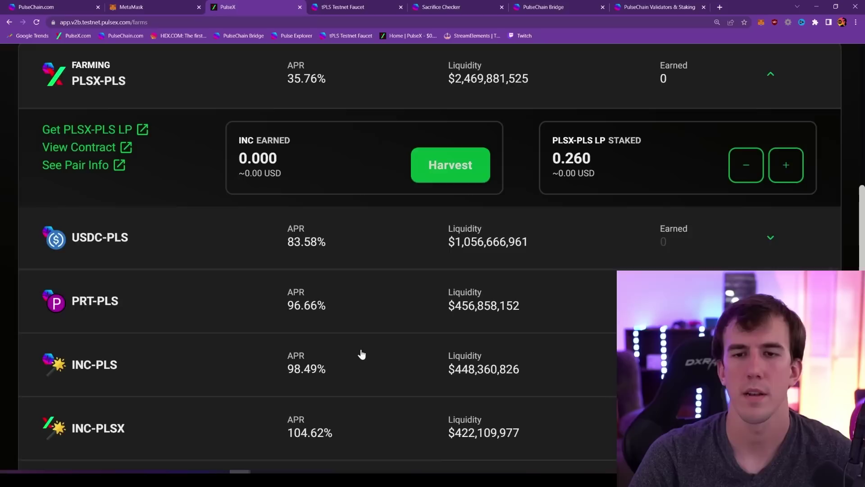
{"action": "scroll", "coordinate": [358, 356], "scroll_direction": "down", "scroll_amount": 1}
{"action": "scroll", "coordinate": [316, 349], "scroll_direction": "up", "scroll_amount": 4}
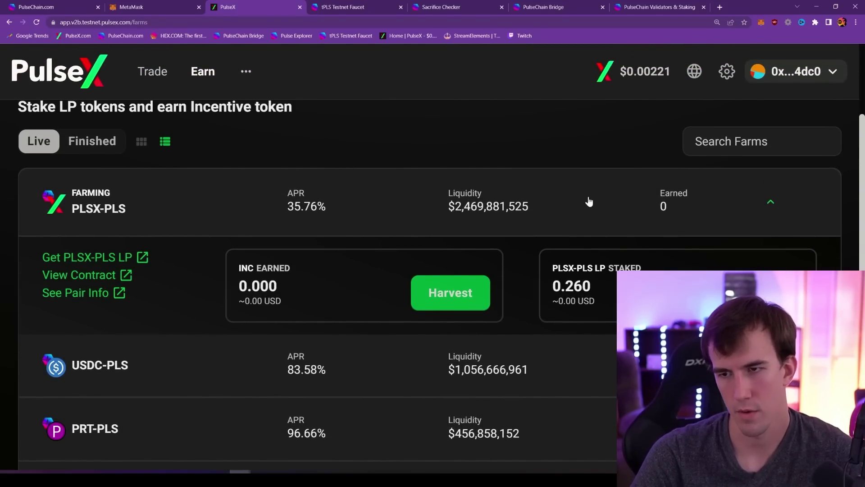
{"action": "scroll", "coordinate": [391, 434], "scroll_direction": "down", "scroll_amount": 4}
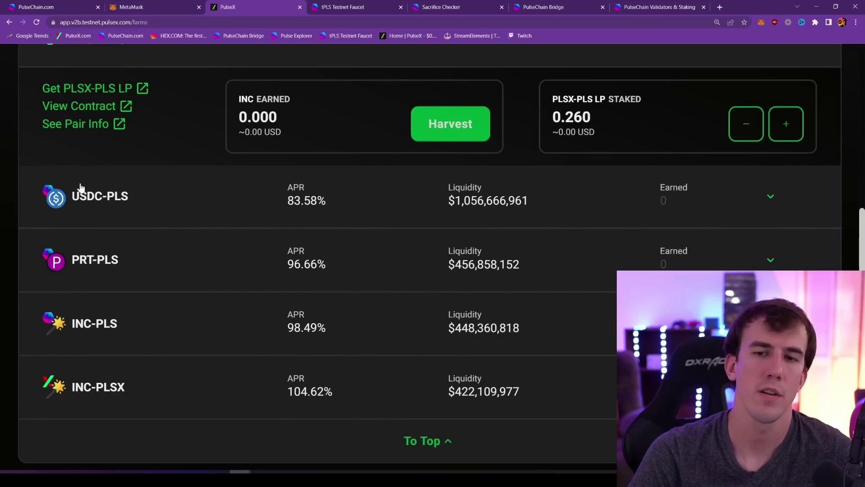
{"action": "scroll", "coordinate": [272, 326], "scroll_direction": "up", "scroll_amount": 1}
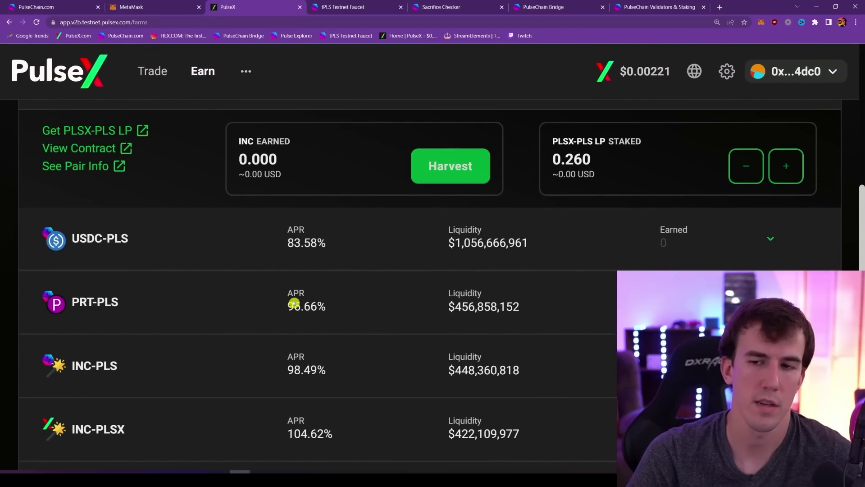
{"action": "scroll", "coordinate": [297, 288], "scroll_direction": "down", "scroll_amount": 1}
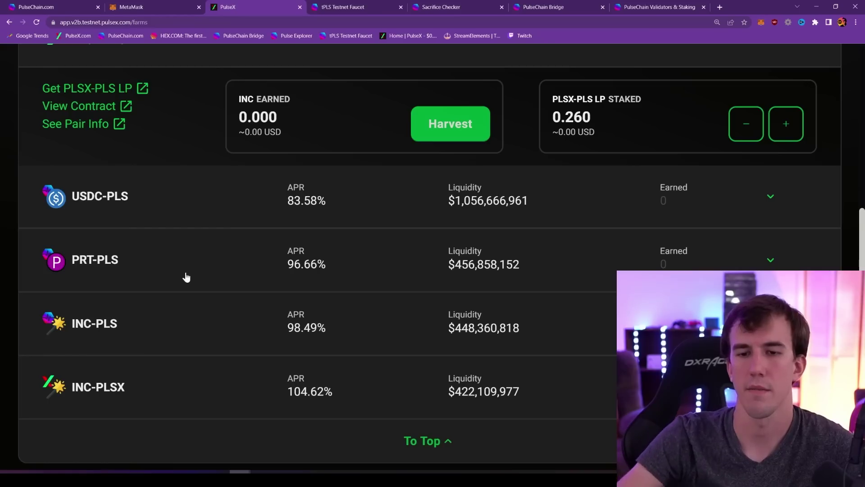
{"action": "scroll", "coordinate": [203, 288], "scroll_direction": "up", "scroll_amount": 3}
{"action": "scroll", "coordinate": [276, 352], "scroll_direction": "down", "scroll_amount": 4}
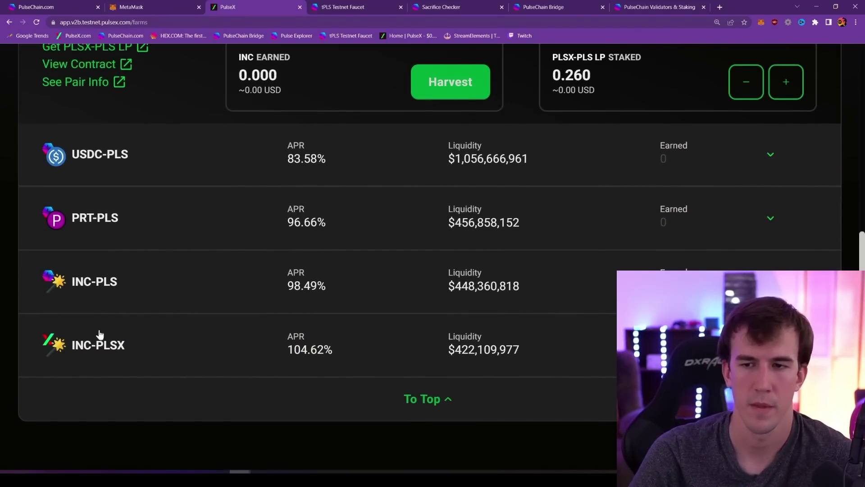
Step: Try to unstake the maximum PLSX-PLS LP balance from the PLSX-PLS farm
{"action": "scroll", "coordinate": [151, 332], "scroll_direction": "up", "scroll_amount": 4}
{"action": "scroll", "coordinate": [151, 332], "scroll_direction": "up", "scroll_amount": 3}
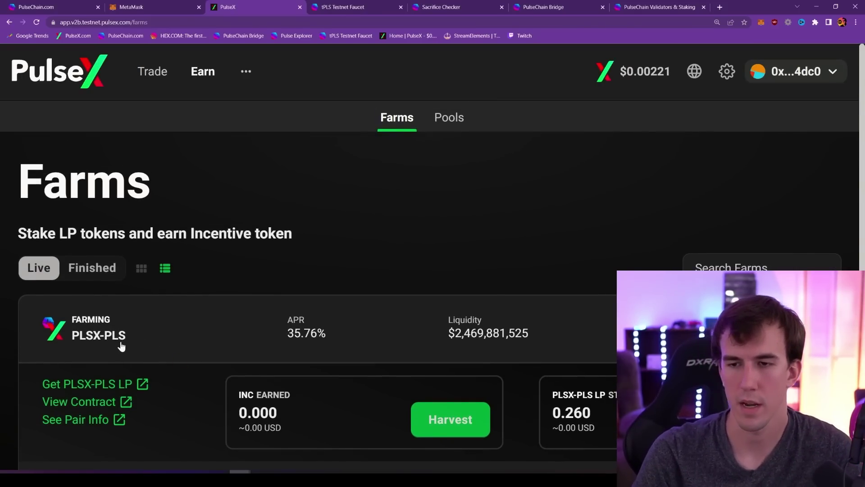
{"action": "scroll", "coordinate": [348, 320], "scroll_direction": "down", "scroll_amount": 2}
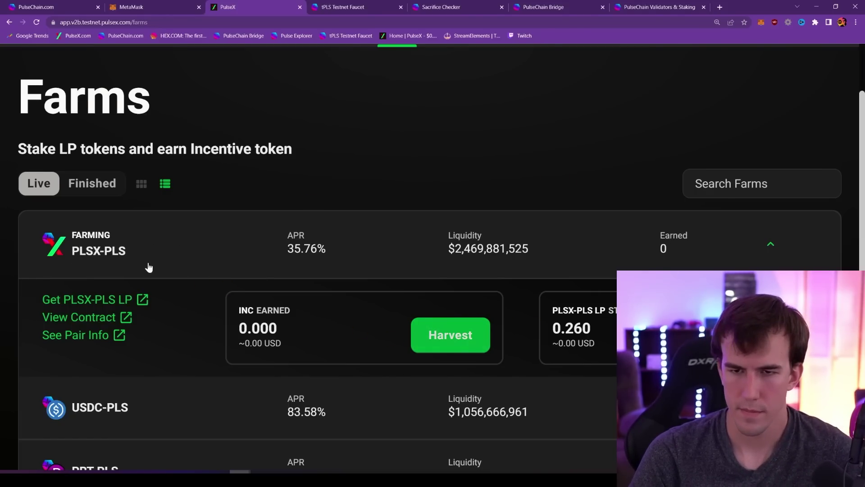
{"action": "scroll", "coordinate": [149, 267], "scroll_direction": "down", "scroll_amount": 2}
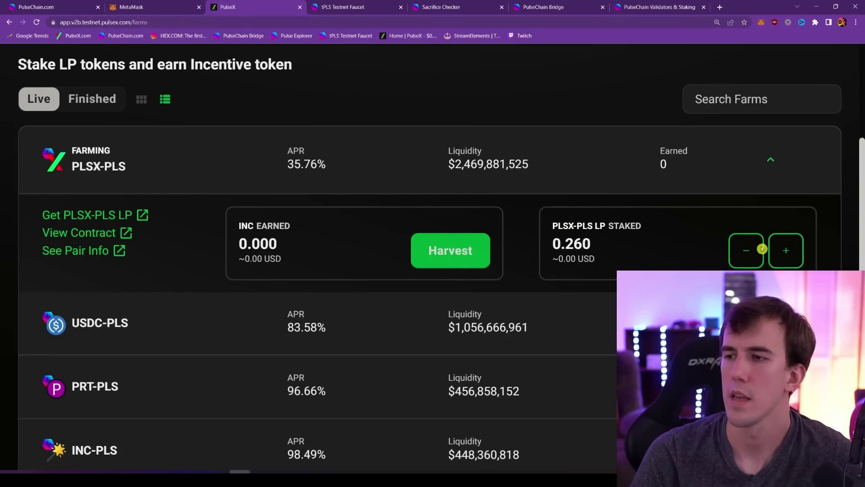
{"action": "left_click", "coordinate": [745, 256]}
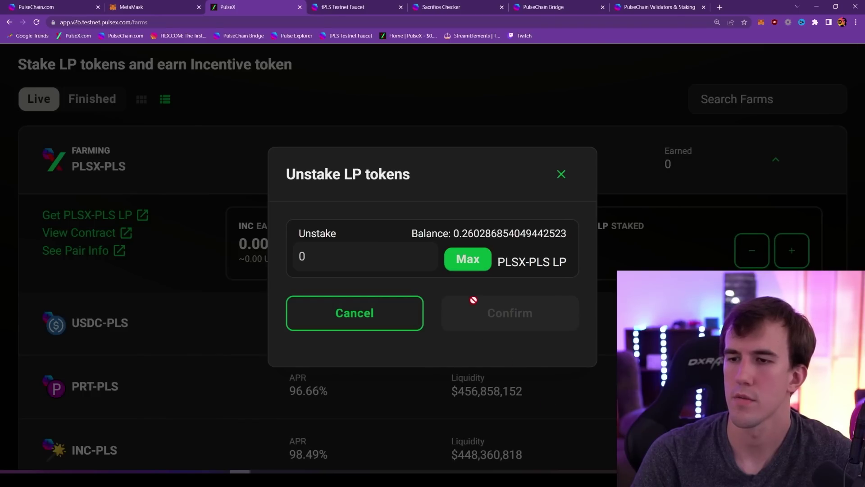
{"action": "left_click", "coordinate": [468, 259]}
{"action": "left_click", "coordinate": [491, 315]}
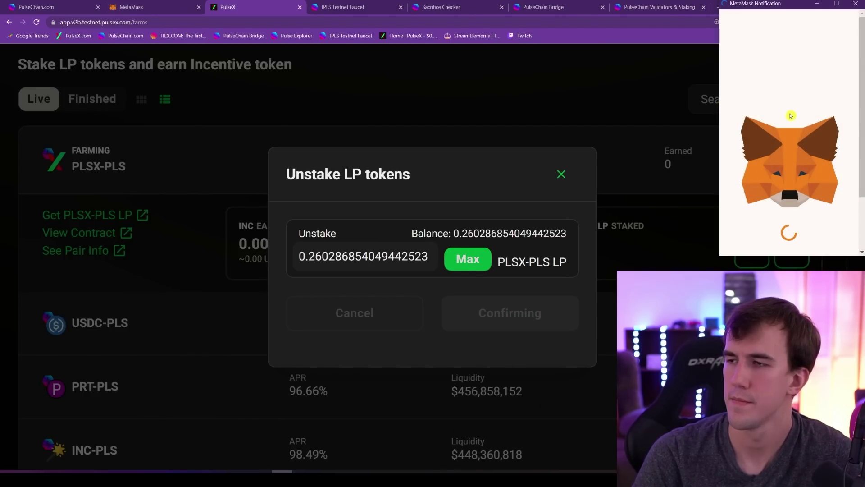
Step: Confirm the unstaking transaction in MetaMask and dismiss the resulting notification on the Farms page
{"action": "scroll", "coordinate": [828, 200], "scroll_direction": "down", "scroll_amount": 2}
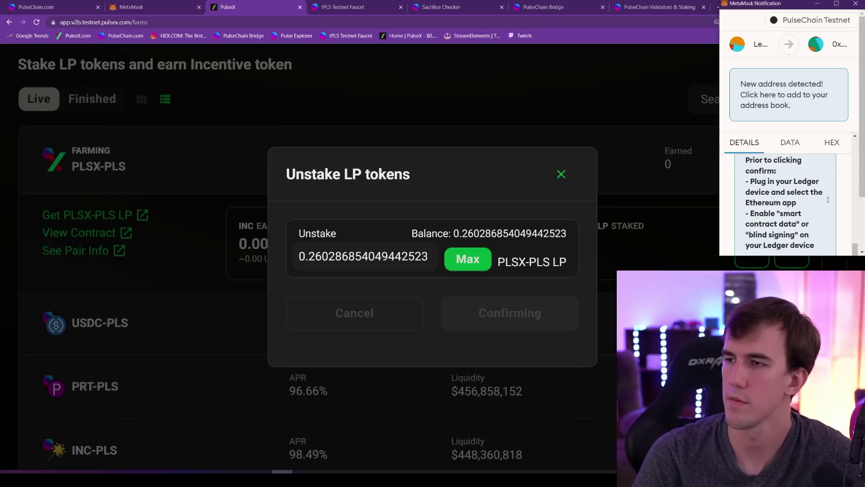
{"action": "scroll", "coordinate": [824, 205], "scroll_direction": "down", "scroll_amount": 1}
{"action": "scroll", "coordinate": [819, 208], "scroll_direction": "down", "scroll_amount": 3}
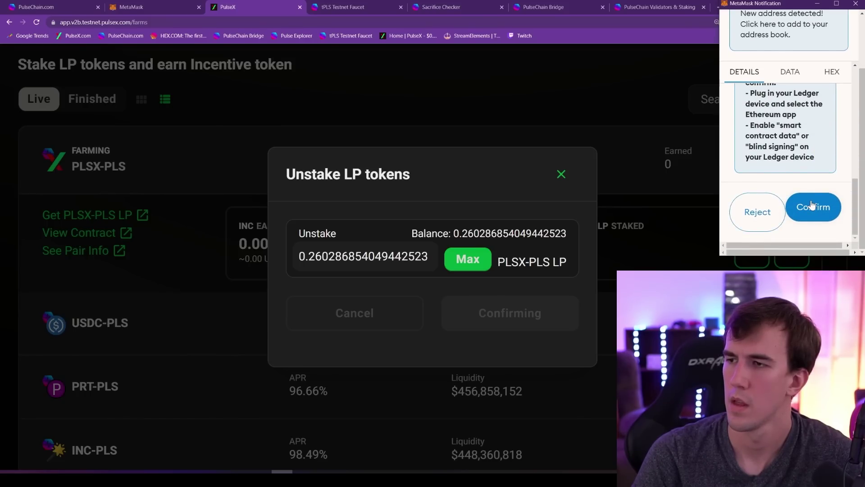
{"action": "left_click", "coordinate": [814, 206]}
{"action": "left_click", "coordinate": [600, 330]}
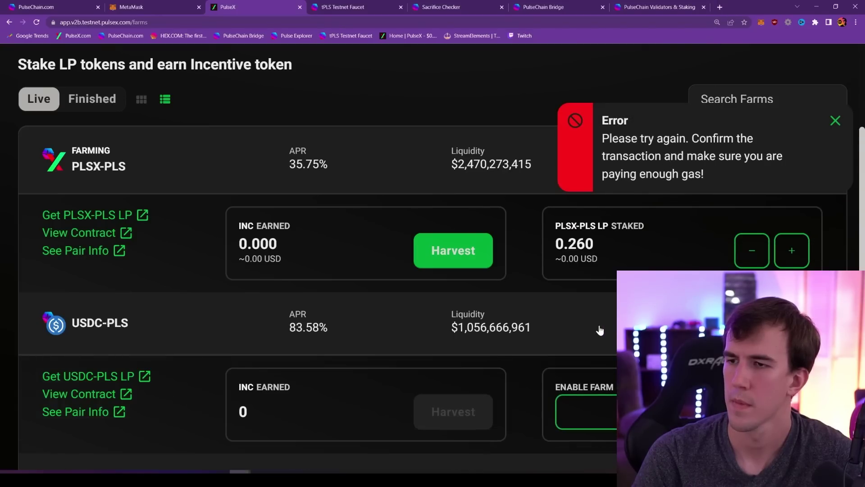
{"action": "left_click", "coordinate": [835, 120]}
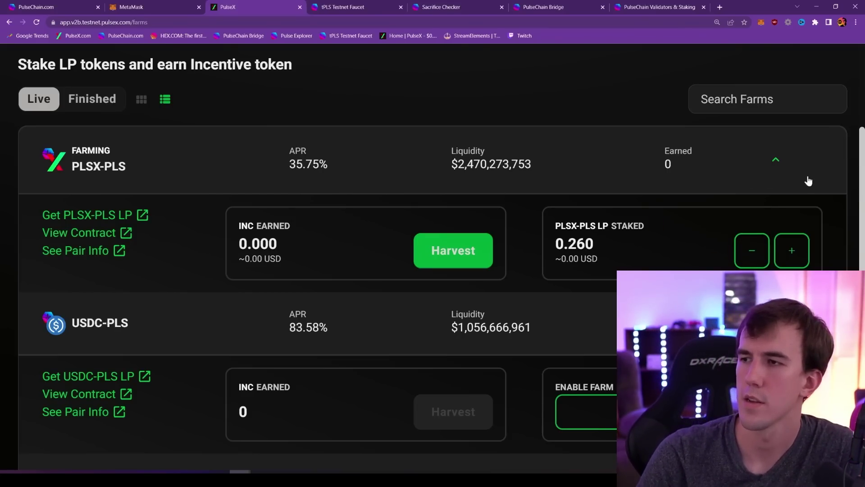
Step: Expand the USDC-PLS farm and examine its details alongside those of the PLSX-PLS farm
{"action": "scroll", "coordinate": [734, 255], "scroll_direction": "down", "scroll_amount": 1}
{"action": "scroll", "coordinate": [735, 255], "scroll_direction": "down", "scroll_amount": 1}
{"action": "left_click", "coordinate": [224, 225]}
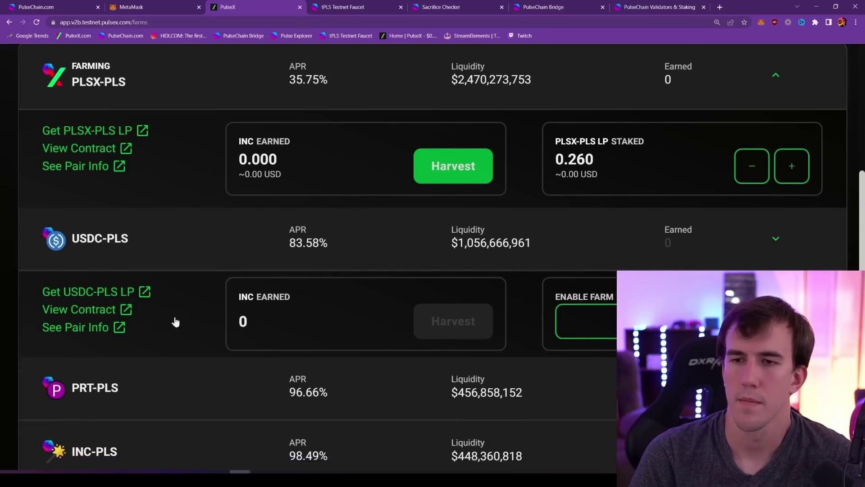
{"action": "left_click", "coordinate": [103, 246]}
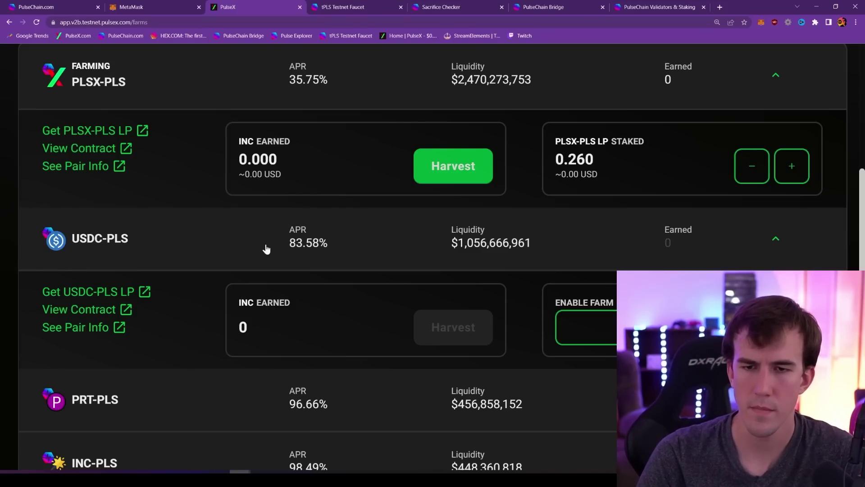
{"action": "scroll", "coordinate": [252, 257], "scroll_direction": "up", "scroll_amount": 4}
{"action": "scroll", "coordinate": [203, 288], "scroll_direction": "down", "scroll_amount": 3}
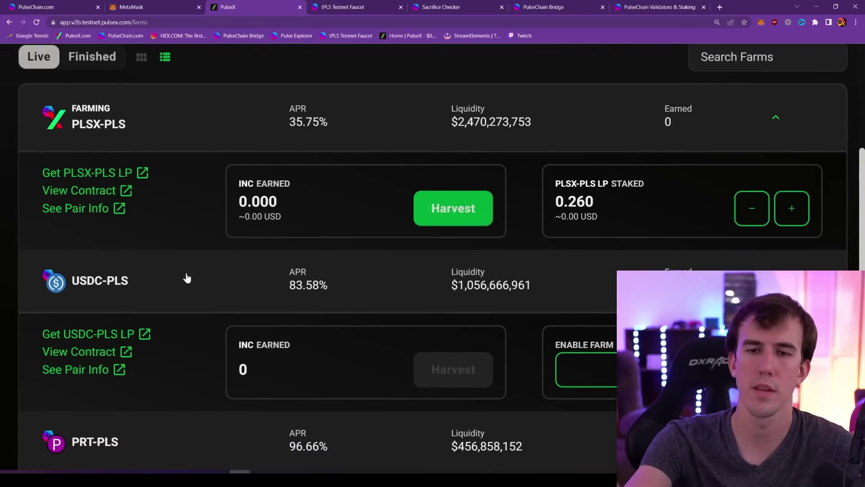
{"action": "scroll", "coordinate": [252, 288], "scroll_direction": "up", "scroll_amount": 4}
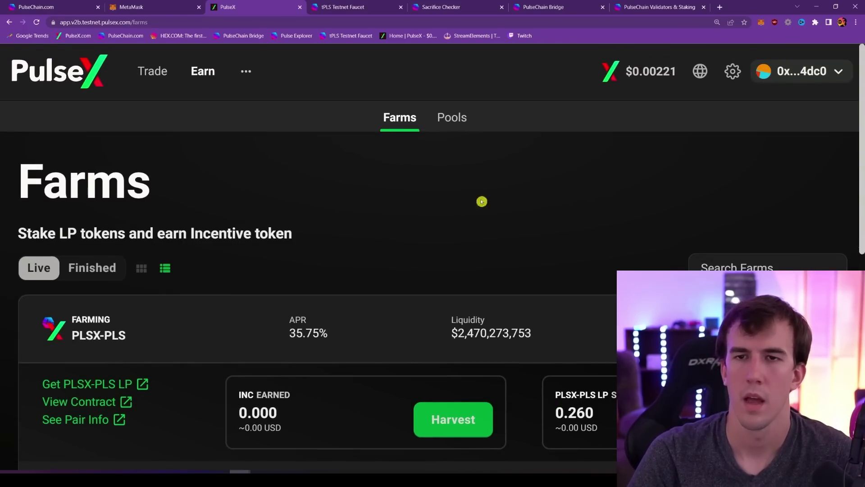
{"action": "scroll", "coordinate": [496, 217], "scroll_direction": "down", "scroll_amount": 5}
{"action": "scroll", "coordinate": [498, 324], "scroll_direction": "up", "scroll_amount": 5}
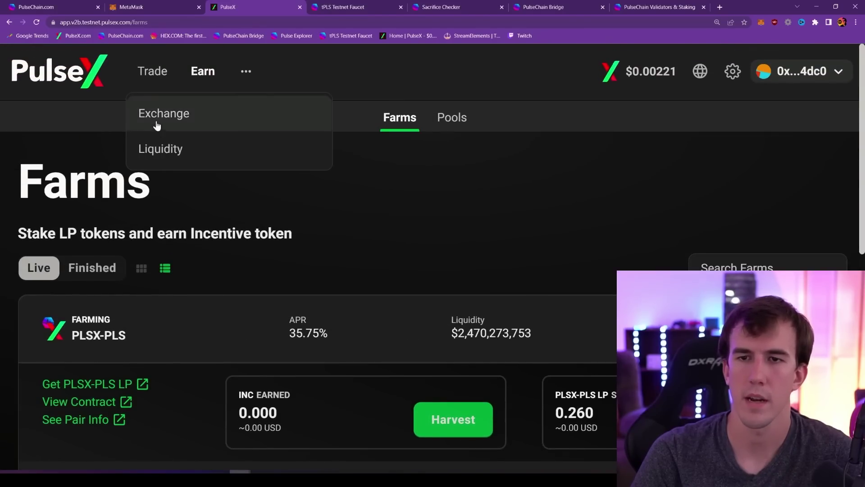
Step: Start adding liquidity and select USDC and PLS as the token pair
{"action": "left_click", "coordinate": [157, 149]}
{"action": "left_click", "coordinate": [410, 354]}
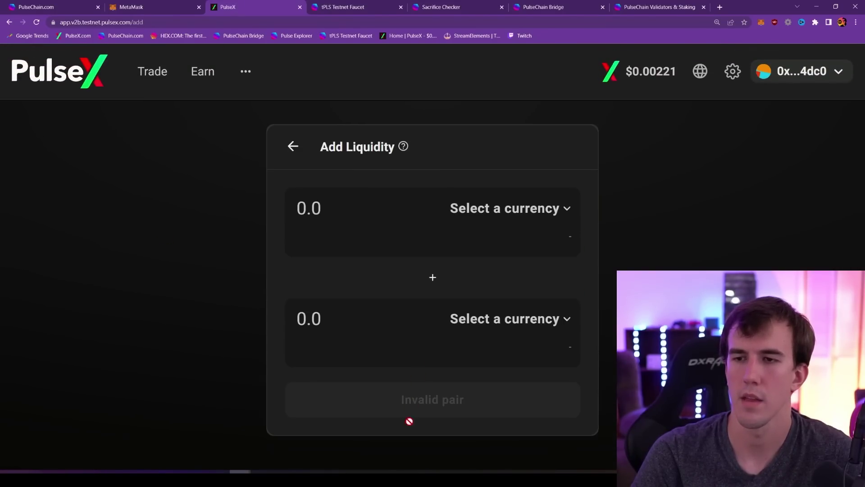
{"action": "left_click", "coordinate": [511, 219]}
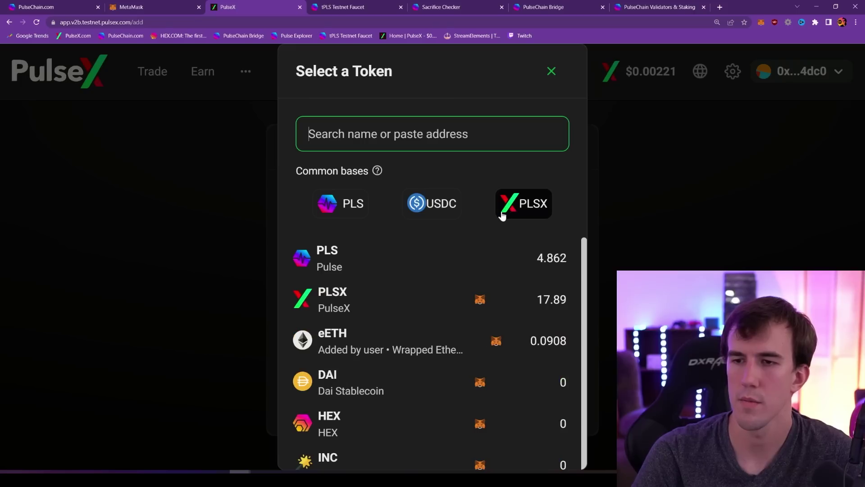
{"action": "left_click", "coordinate": [432, 204]}
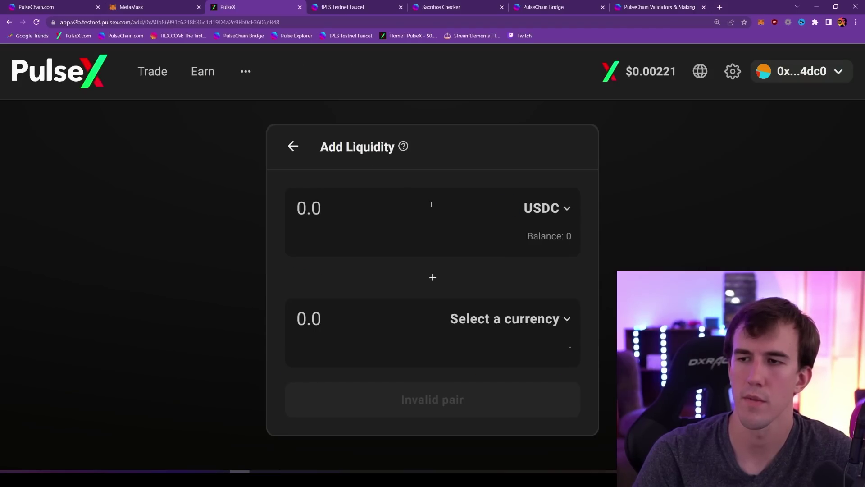
{"action": "left_click", "coordinate": [566, 323]}
{"action": "left_click", "coordinate": [357, 264]}
Step: Enter 1000 USDC as the liquidity amount and check the matching PLS amount, prices and pool share
{"action": "scroll", "coordinate": [413, 250], "scroll_direction": "down", "scroll_amount": 4}
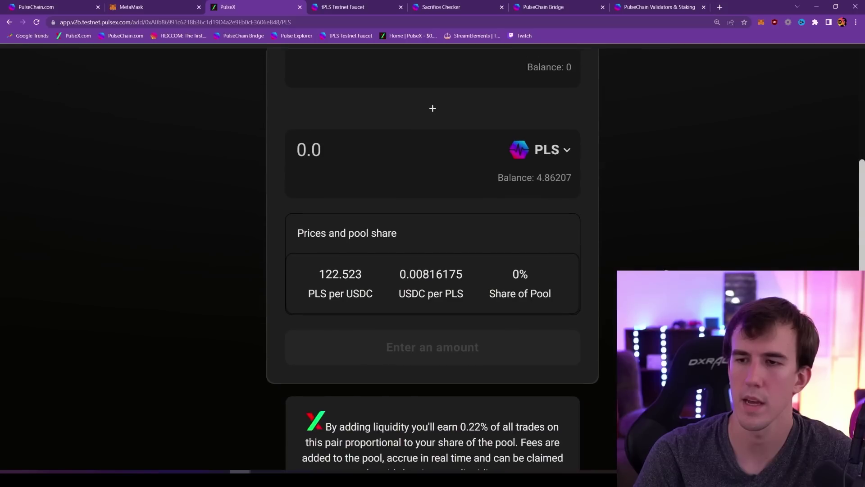
{"action": "scroll", "coordinate": [413, 250], "scroll_direction": "up", "scroll_amount": 4}
{"action": "left_click", "coordinate": [333, 223]}
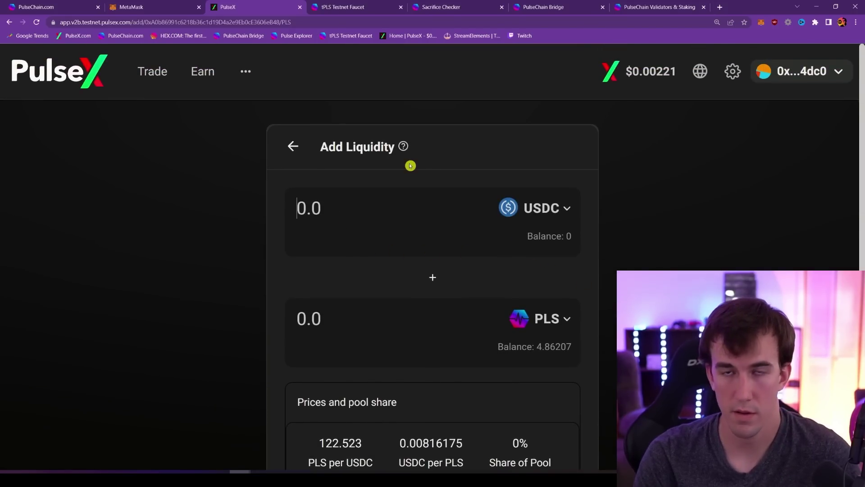
{"action": "type", "text": "1000"}
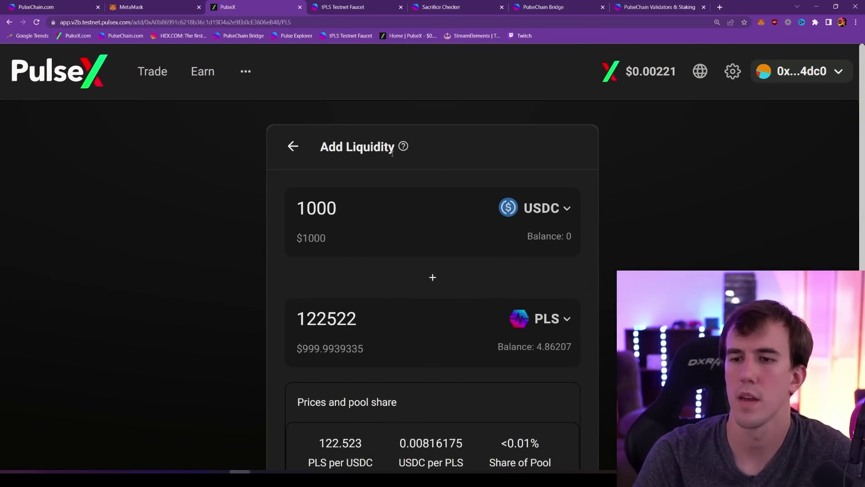
{"action": "double_click", "coordinate": [365, 319]}
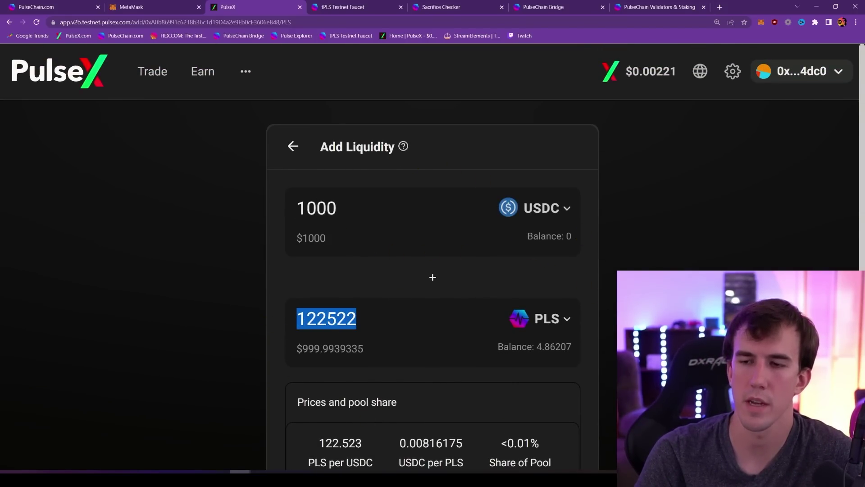
{"action": "scroll", "coordinate": [271, 428], "scroll_direction": "down", "scroll_amount": 4}
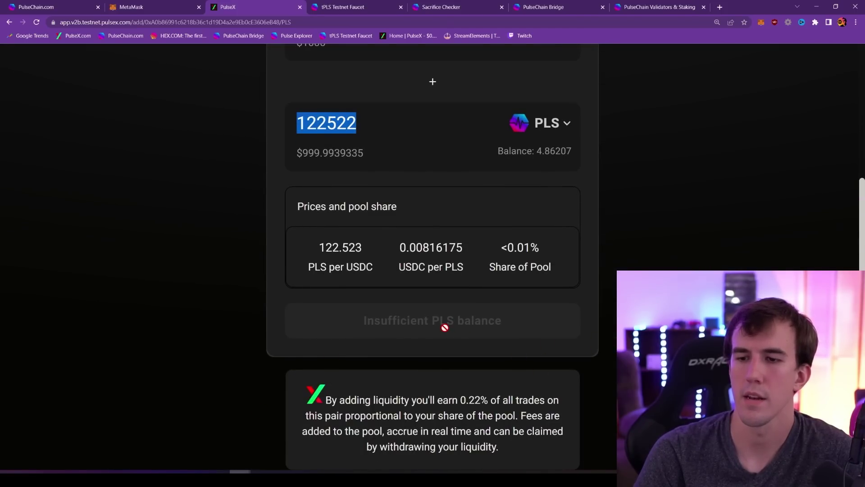
Step: Highlight and read the note on the trading fees earned by adding liquidity to the pair
{"action": "left_click", "coordinate": [330, 404]}
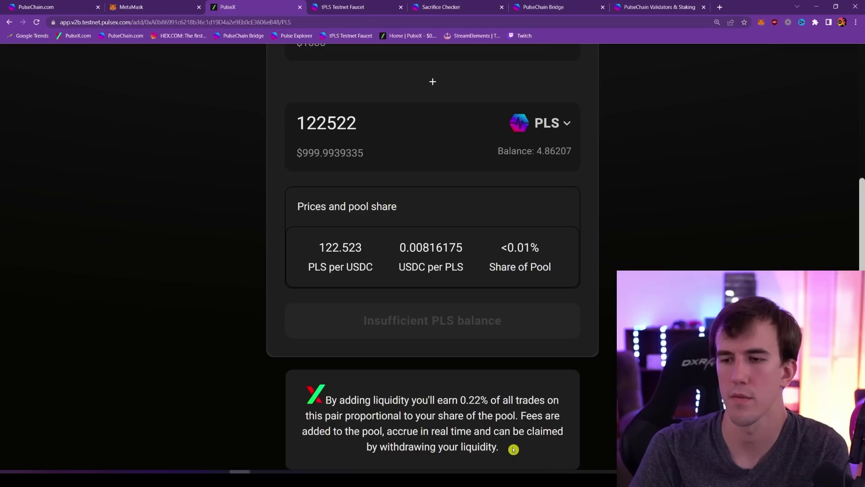
{"action": "left_click_drag", "start_coordinate": [514, 448], "coordinate": [574, 383]}
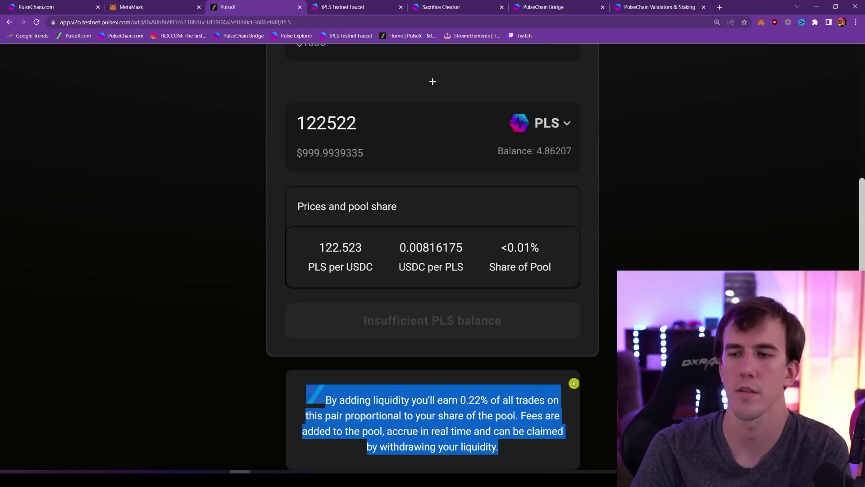
{"action": "scroll", "coordinate": [574, 382], "scroll_direction": "up", "scroll_amount": 5}
Step: Return to the Farms page and expand the USDC-PLS farm to view its details
{"action": "mouse_move", "coordinate": [198, 71]}
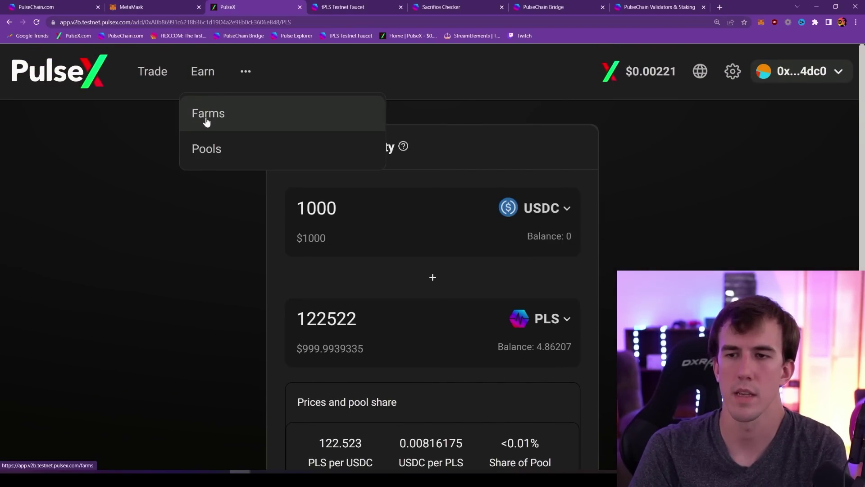
{"action": "scroll", "coordinate": [453, 137], "scroll_direction": "down", "scroll_amount": 4}
{"action": "scroll", "coordinate": [474, 211], "scroll_direction": "up", "scroll_amount": 4}
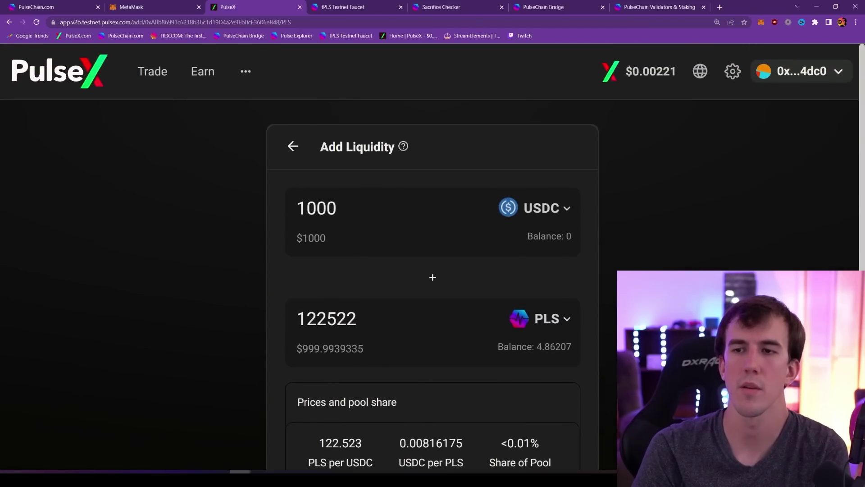
{"action": "mouse_move", "coordinate": [161, 72]}
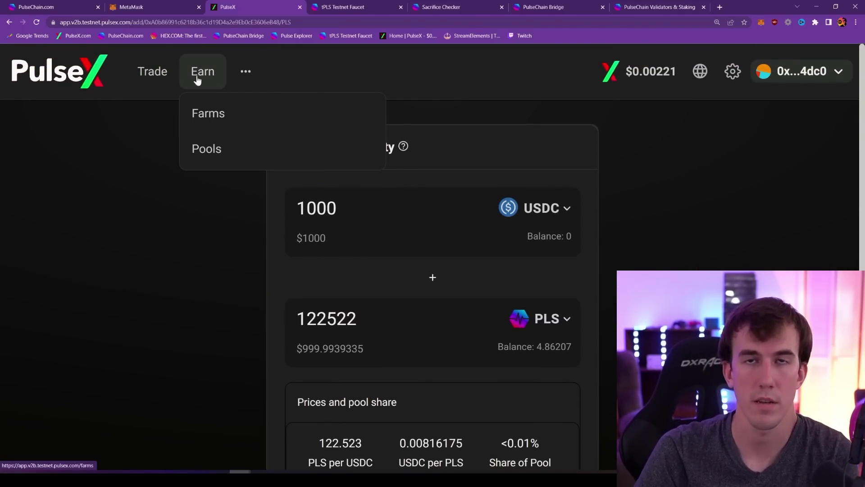
{"action": "triple_click", "coordinate": [186, 260]}
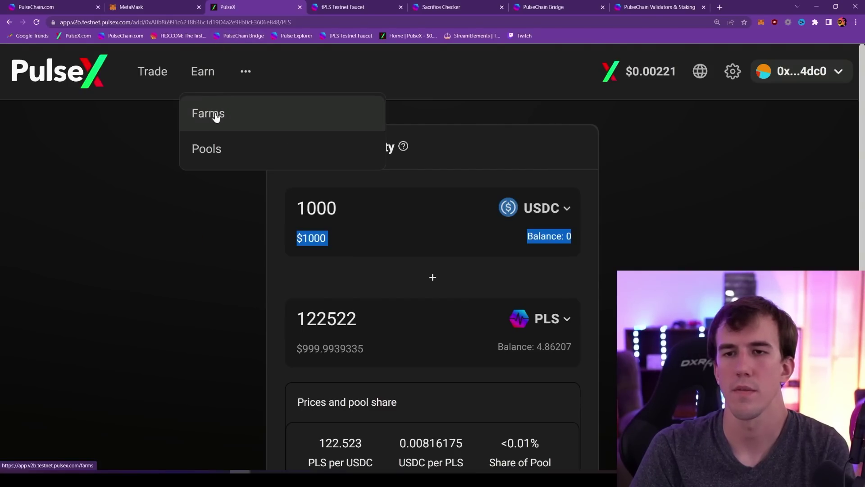
{"action": "left_click", "coordinate": [216, 114]}
{"action": "scroll", "coordinate": [386, 356], "scroll_direction": "down", "scroll_amount": 5}
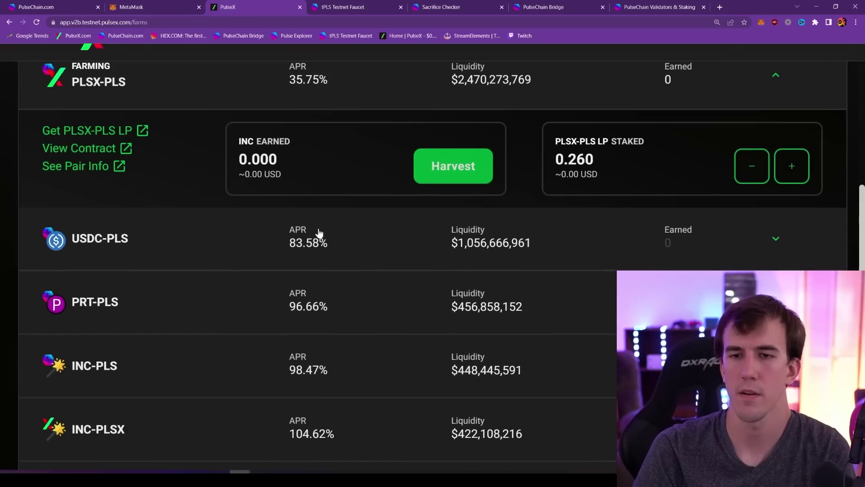
{"action": "left_click", "coordinate": [90, 242]}
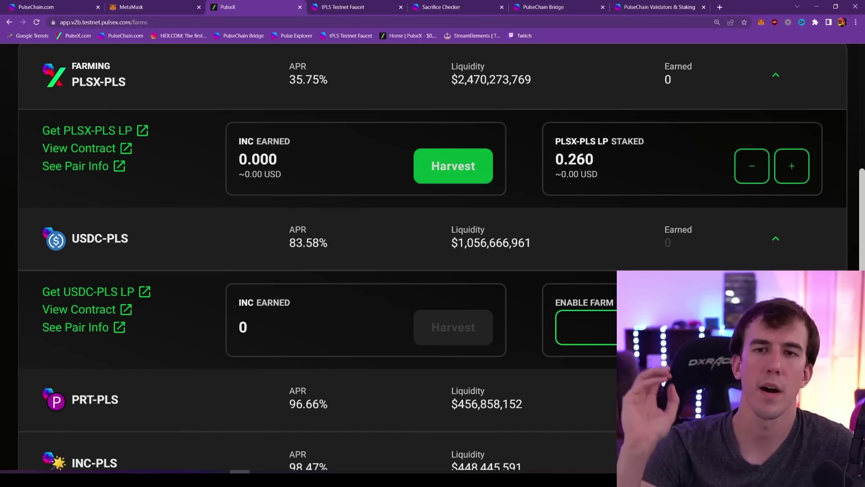
{"action": "scroll", "coordinate": [450, 294], "scroll_direction": "up", "scroll_amount": 5}
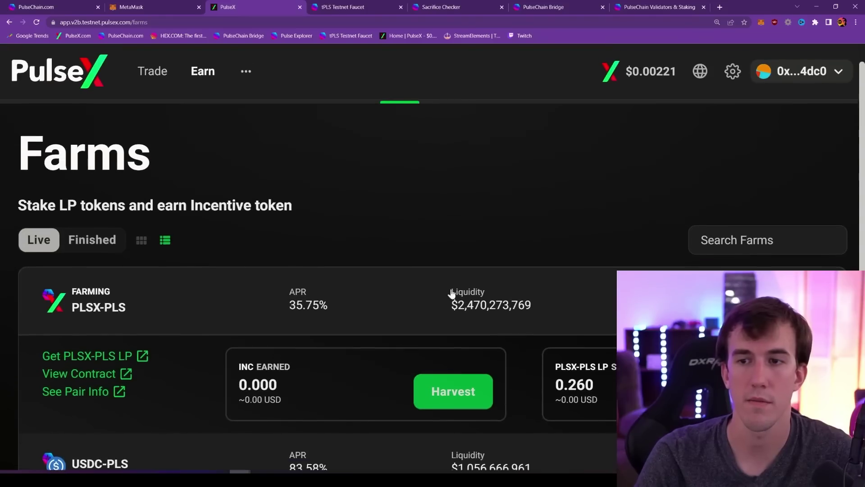
{"action": "scroll", "coordinate": [316, 251], "scroll_direction": "down", "scroll_amount": 5}
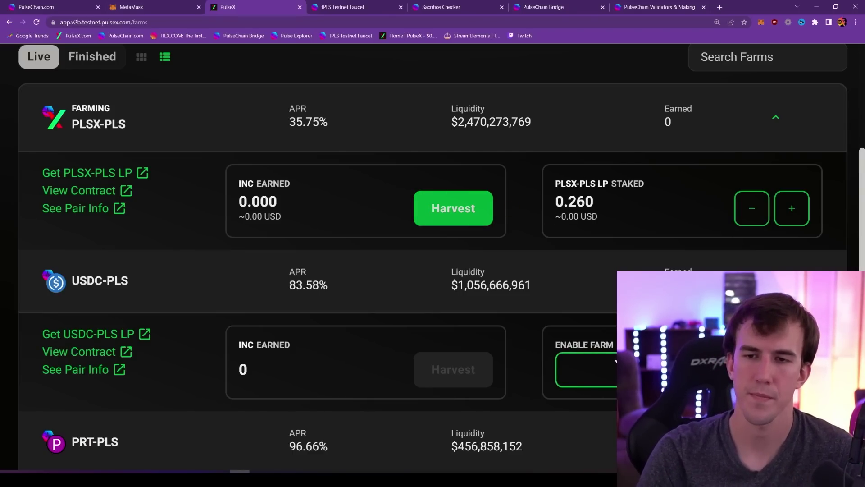
{"action": "scroll", "coordinate": [511, 334], "scroll_direction": "up", "scroll_amount": 4}
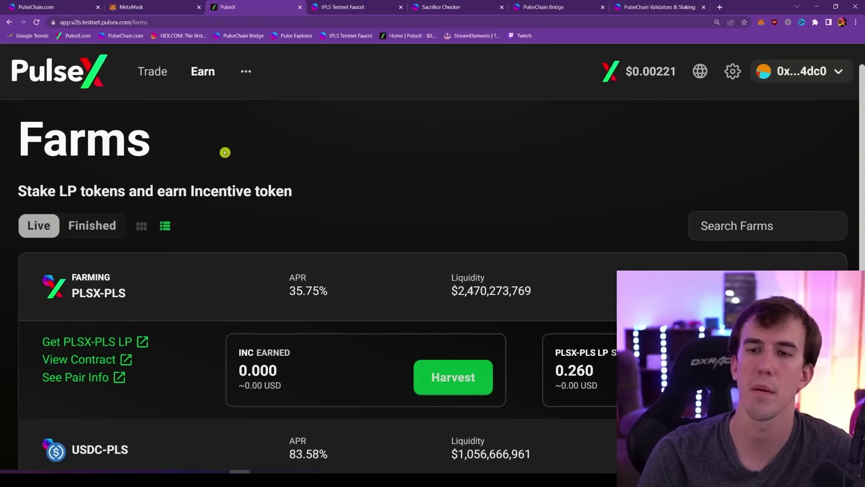
{"action": "scroll", "coordinate": [433, 351], "scroll_direction": "down", "scroll_amount": 4}
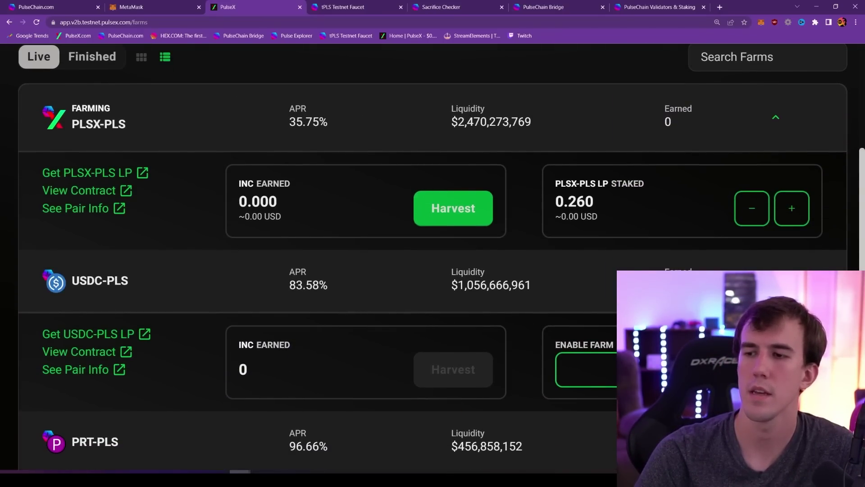
{"action": "scroll", "coordinate": [423, 257], "scroll_direction": "up", "scroll_amount": 5}
{"action": "mouse_move", "coordinate": [222, 77]}
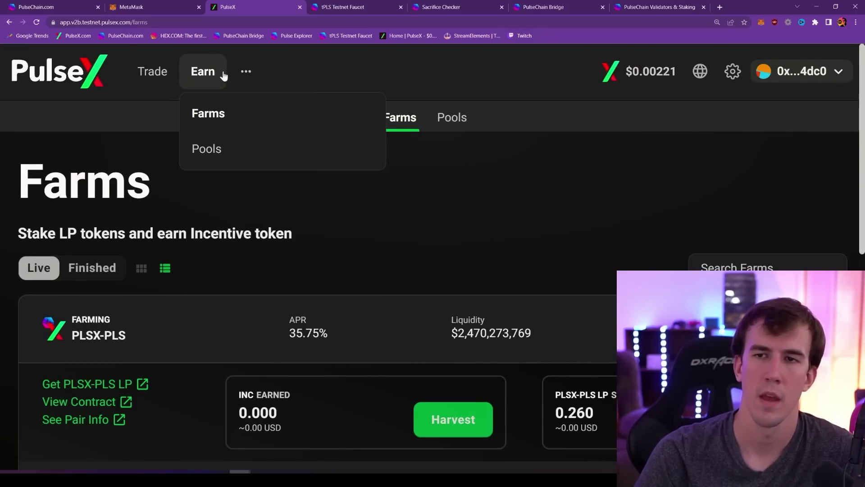
Step: Open the PLSX Pools page, show the finished pools, and expand the Earn PRT pool to examine its details
{"action": "left_click", "coordinate": [234, 154]}
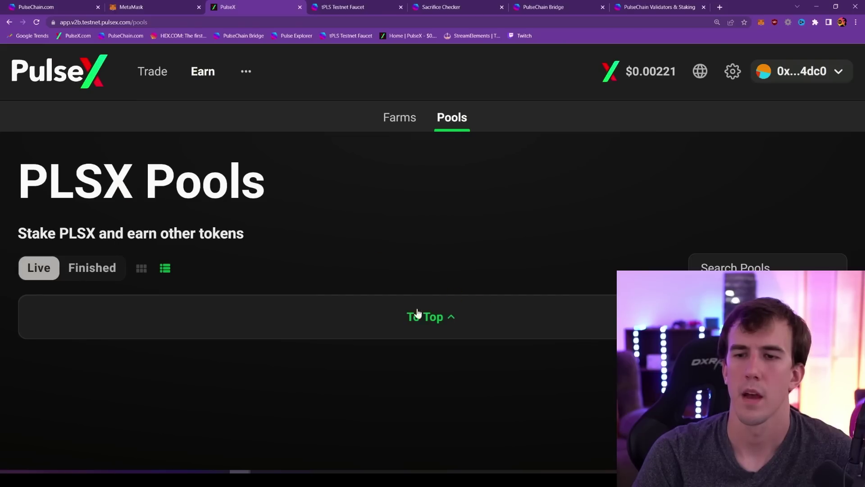
{"action": "left_click", "coordinate": [88, 276]}
{"action": "scroll", "coordinate": [471, 201], "scroll_direction": "down", "scroll_amount": 1}
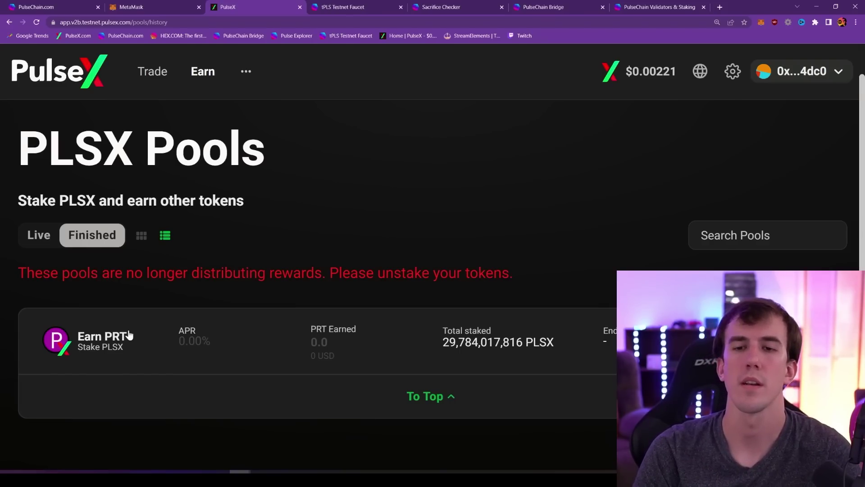
{"action": "left_click", "coordinate": [110, 346]}
{"action": "scroll", "coordinate": [237, 303], "scroll_direction": "down", "scroll_amount": 3}
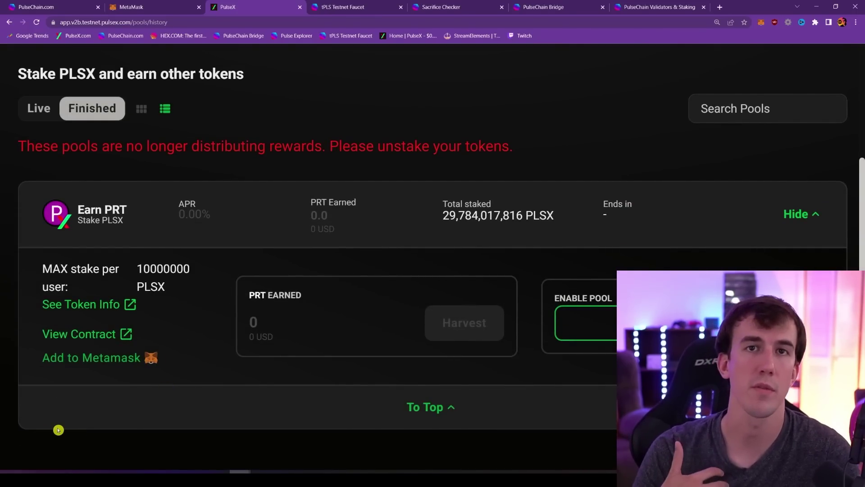
{"action": "scroll", "coordinate": [58, 430], "scroll_direction": "up", "scroll_amount": 4}
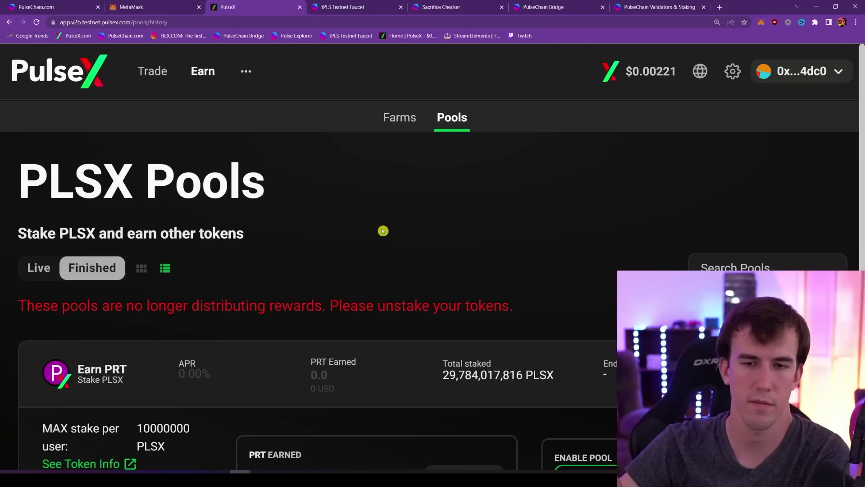
{"action": "scroll", "coordinate": [422, 270], "scroll_direction": "down", "scroll_amount": 1}
{"action": "scroll", "coordinate": [422, 269], "scroll_direction": "down", "scroll_amount": 3}
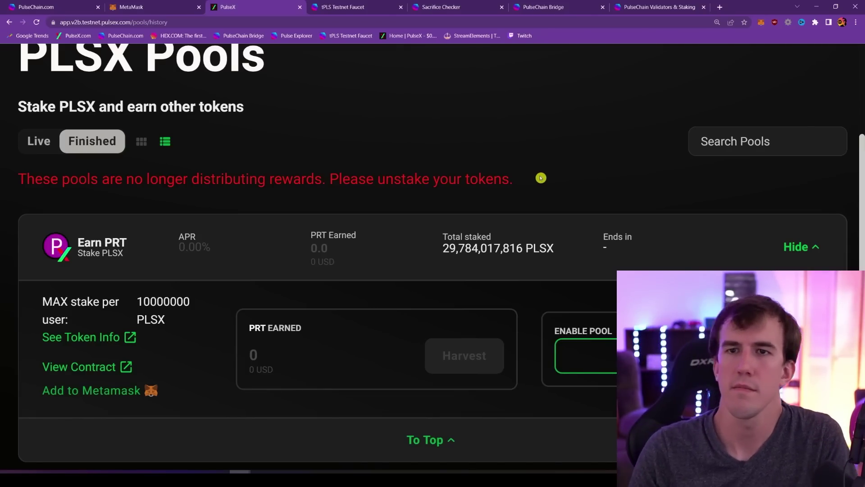
Step: Switch to the PulseChain.com page and review the testnet connection details, resource links and notes on getting and swapping tPLS
{"action": "left_click", "coordinate": [50, 6]}
{"action": "scroll", "coordinate": [544, 215], "scroll_direction": "down", "scroll_amount": 5}
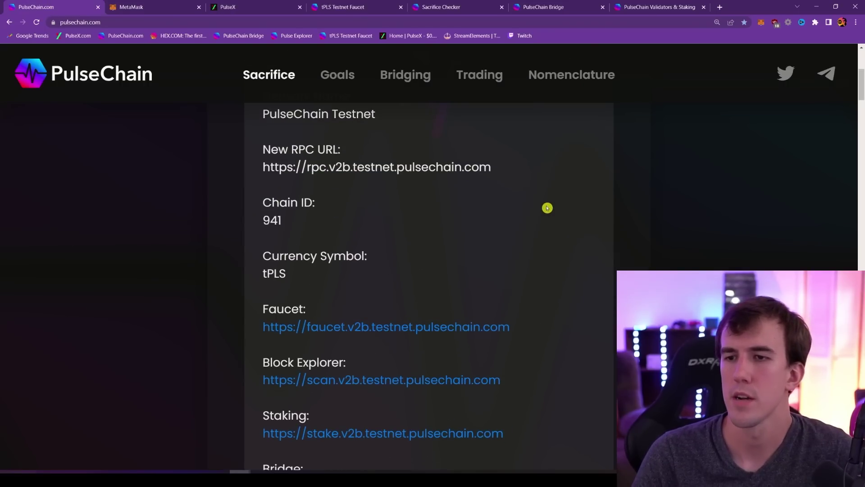
{"action": "scroll", "coordinate": [544, 216], "scroll_direction": "up", "scroll_amount": 5}
{"action": "scroll", "coordinate": [544, 213], "scroll_direction": "down", "scroll_amount": 7}
{"action": "scroll", "coordinate": [544, 210], "scroll_direction": "down", "scroll_amount": 5}
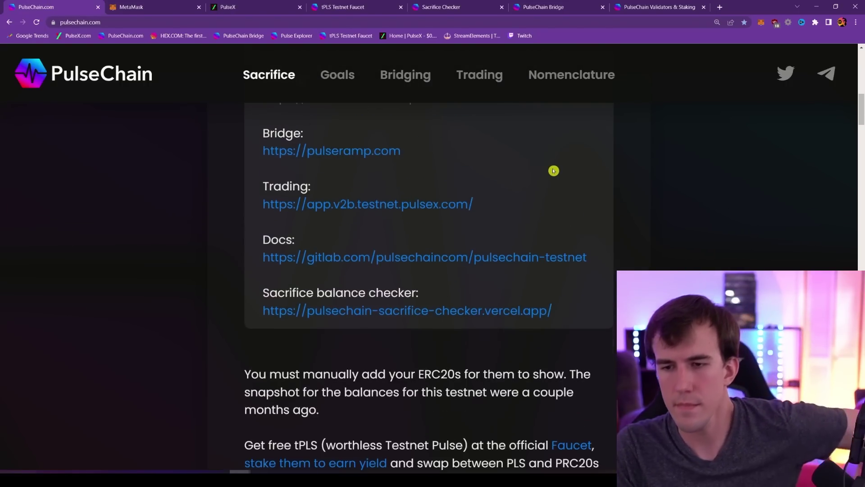
{"action": "scroll", "coordinate": [547, 180], "scroll_direction": "down", "scroll_amount": 3}
{"action": "scroll", "coordinate": [643, 240], "scroll_direction": "down", "scroll_amount": 3}
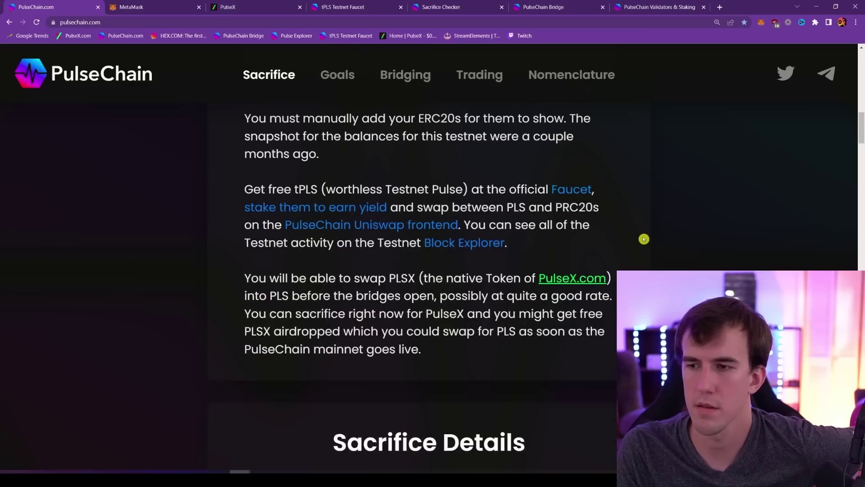
{"action": "scroll", "coordinate": [651, 256], "scroll_direction": "up", "scroll_amount": 15}
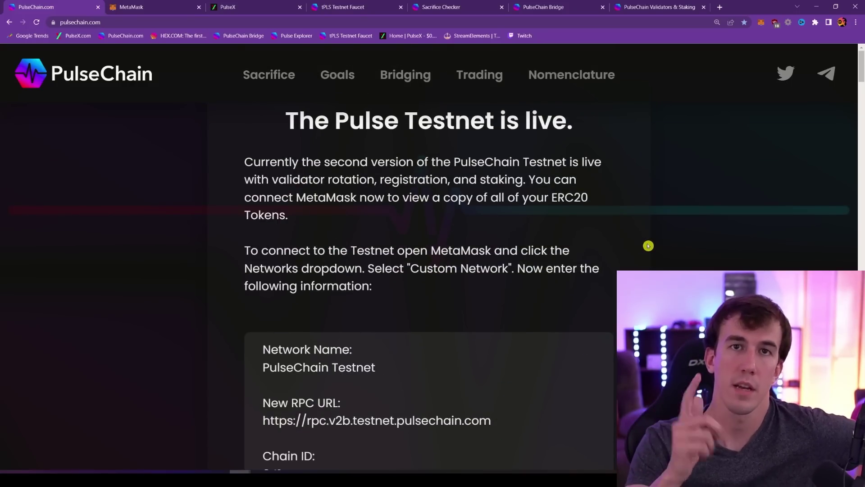